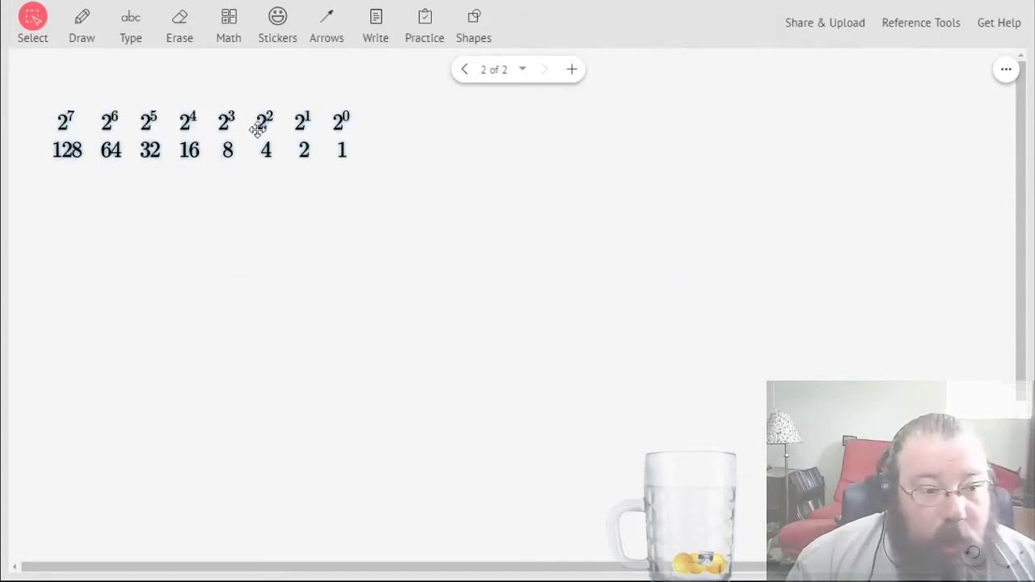
Spread copies of the powers-of-two table and a dot separator across the top row.
{"action": "left_click_drag", "start_coordinate": [258, 129], "coordinate": [221, 104]}
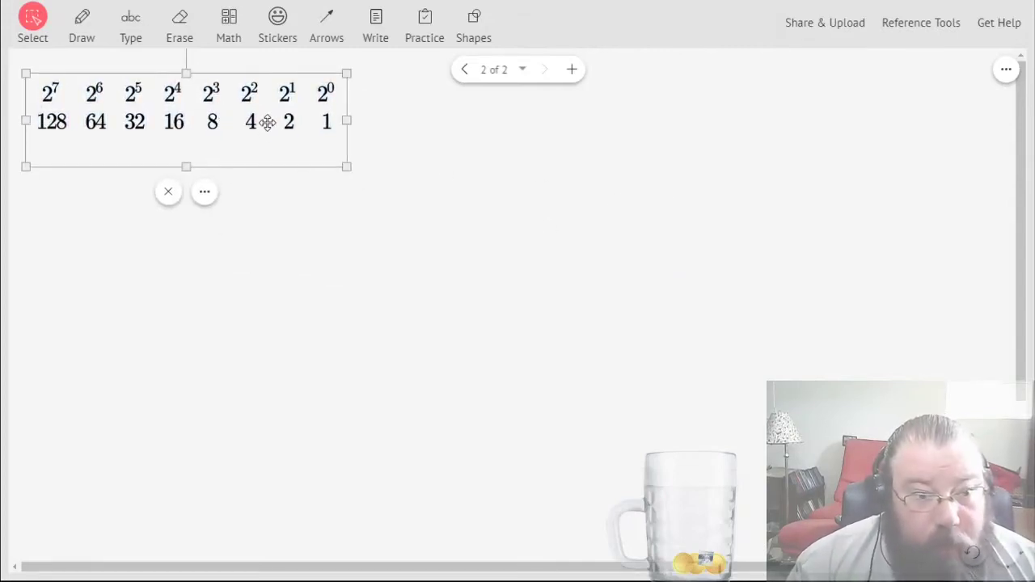
{"action": "left_click_drag", "start_coordinate": [266, 118], "coordinate": [256, 126]}
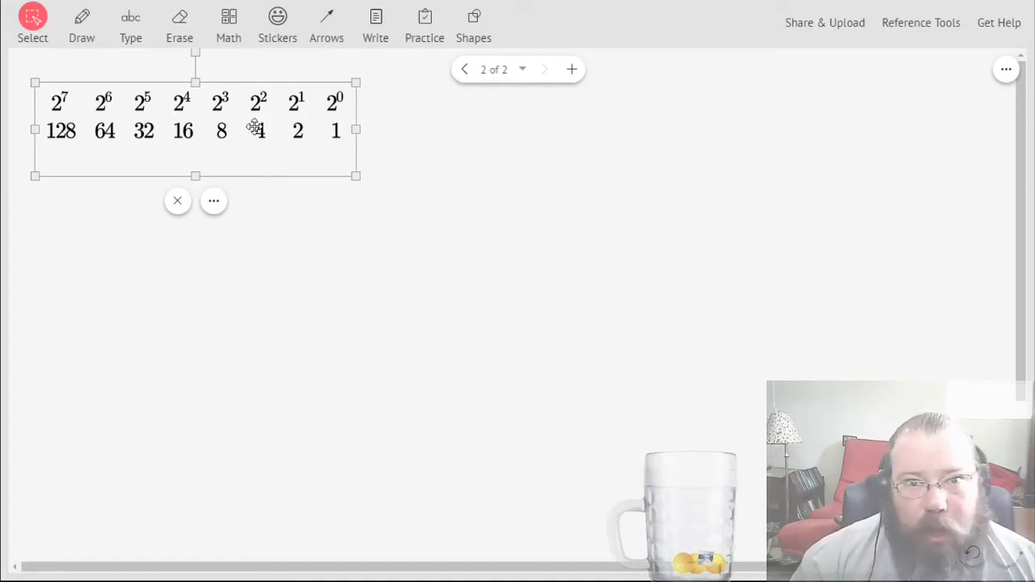
{"action": "left_click_drag", "start_coordinate": [254, 110], "coordinate": [260, 187]}
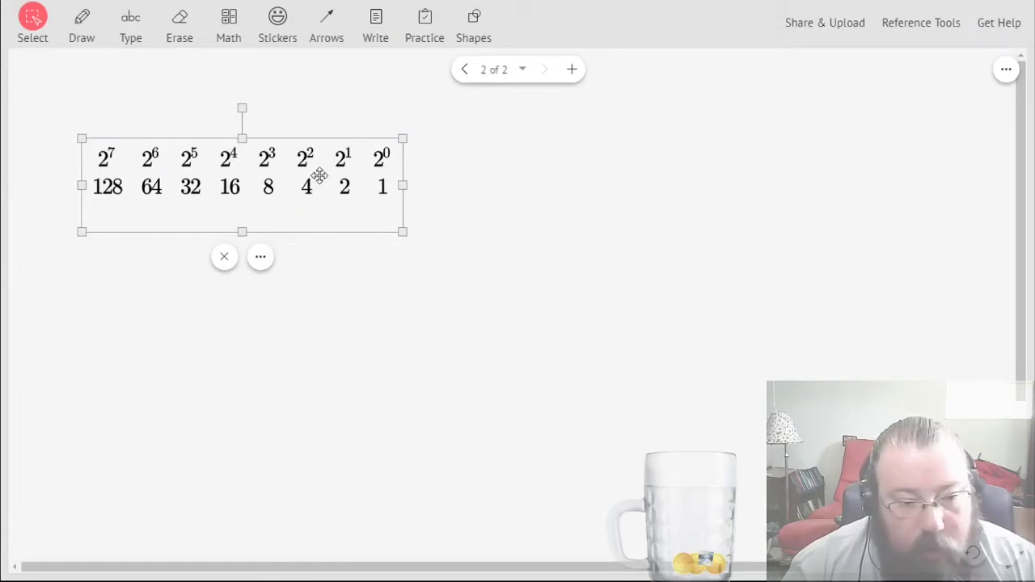
{"action": "mouse_move", "coordinate": [319, 176]}
{"action": "left_mouse_down"}
{"action": "mouse_move", "coordinate": [338, 194]}
{"action": "mouse_move", "coordinate": [883, 186]}
{"action": "left_mouse_up"}
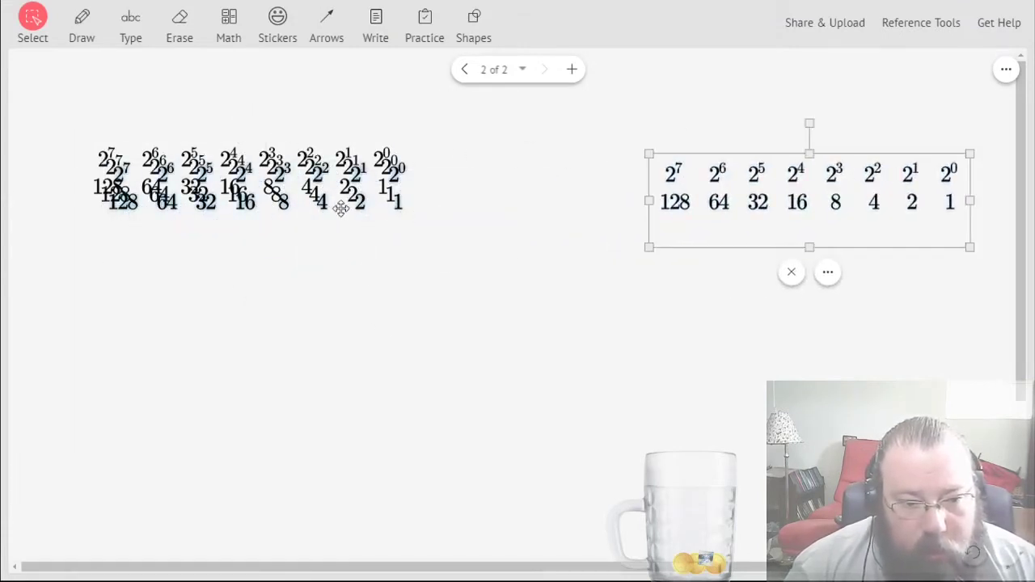
{"action": "left_click_drag", "start_coordinate": [342, 203], "coordinate": [677, 203]}
{"action": "left_click_drag", "start_coordinate": [330, 185], "coordinate": [605, 365]}
{"action": "left_click_drag", "start_coordinate": [741, 212], "coordinate": [768, 296]}
{"action": "left_click_drag", "start_coordinate": [274, 179], "coordinate": [500, 147]}
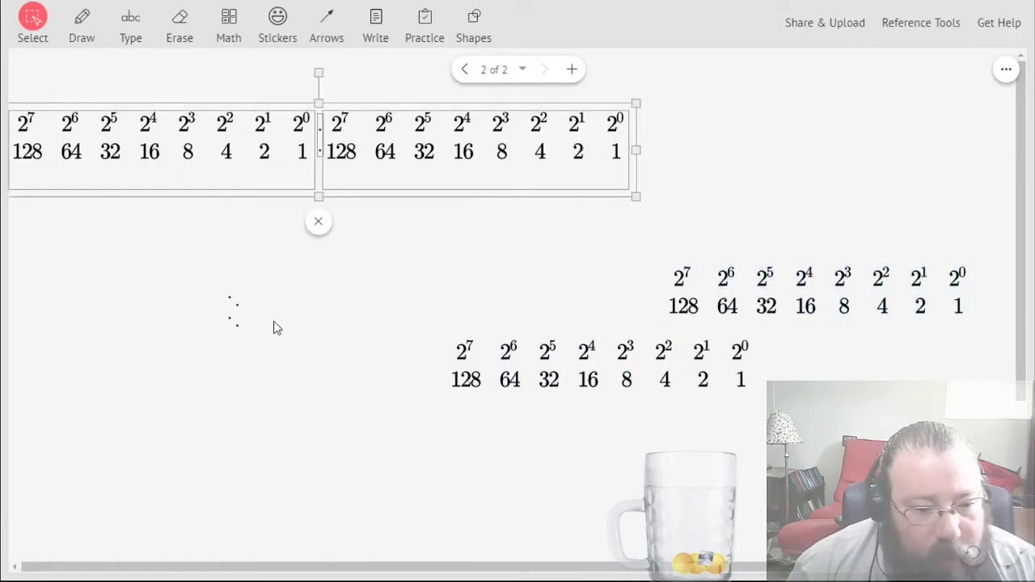
{"action": "left_click_drag", "start_coordinate": [235, 316], "coordinate": [636, 139]}
{"action": "left_click_drag", "start_coordinate": [767, 268], "coordinate": [743, 115]}
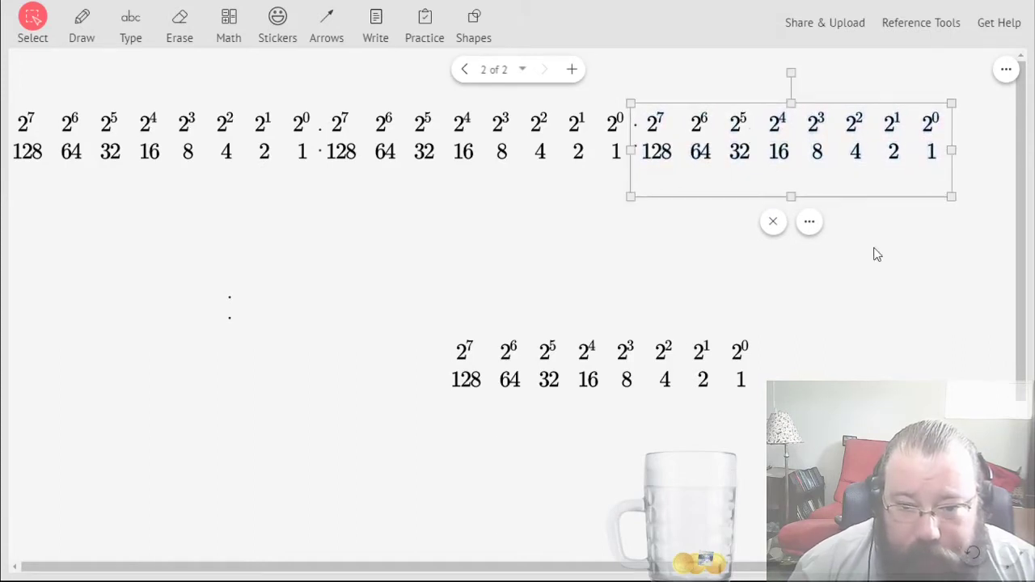
Move the two-dot separator and the fourth table copy to the top row's end.
{"action": "left_click_drag", "start_coordinate": [898, 330], "coordinate": [635, 96]}
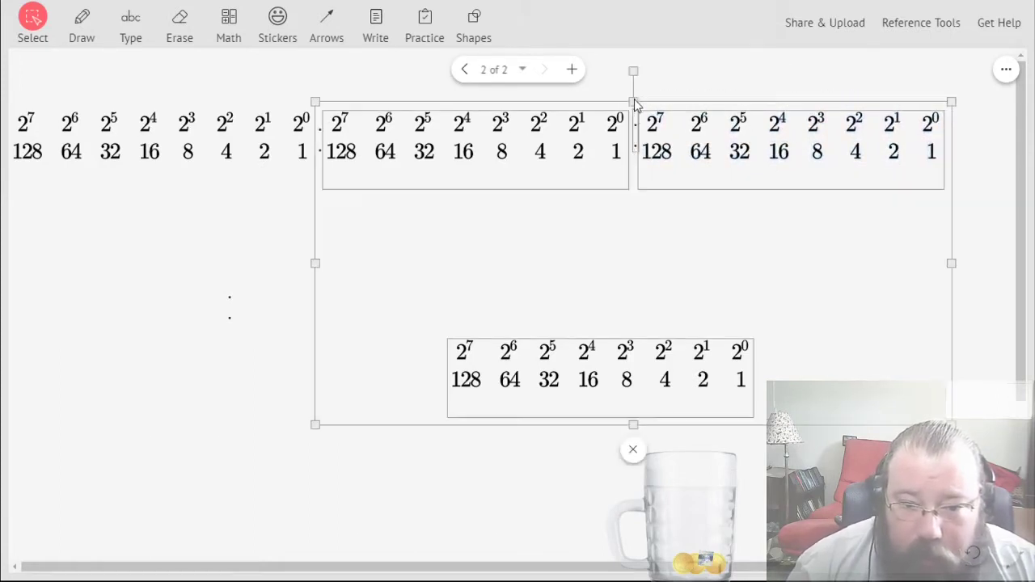
{"action": "scroll", "coordinate": [762, 497], "scroll_direction": "right", "scroll_amount": 3}
{"action": "left_click", "coordinate": [761, 496]}
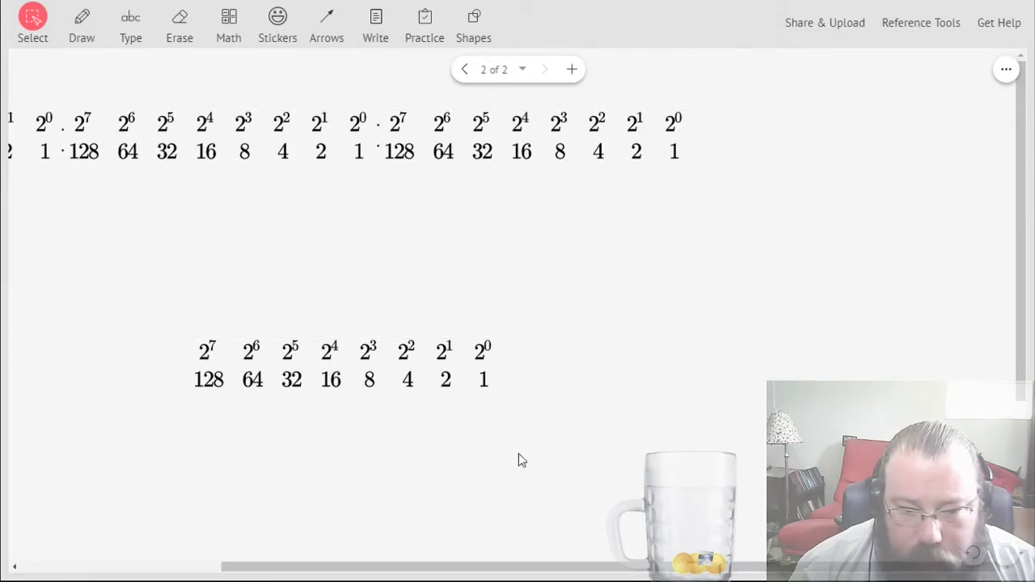
{"action": "left_click_drag", "start_coordinate": [550, 571], "coordinate": [165, 529]}
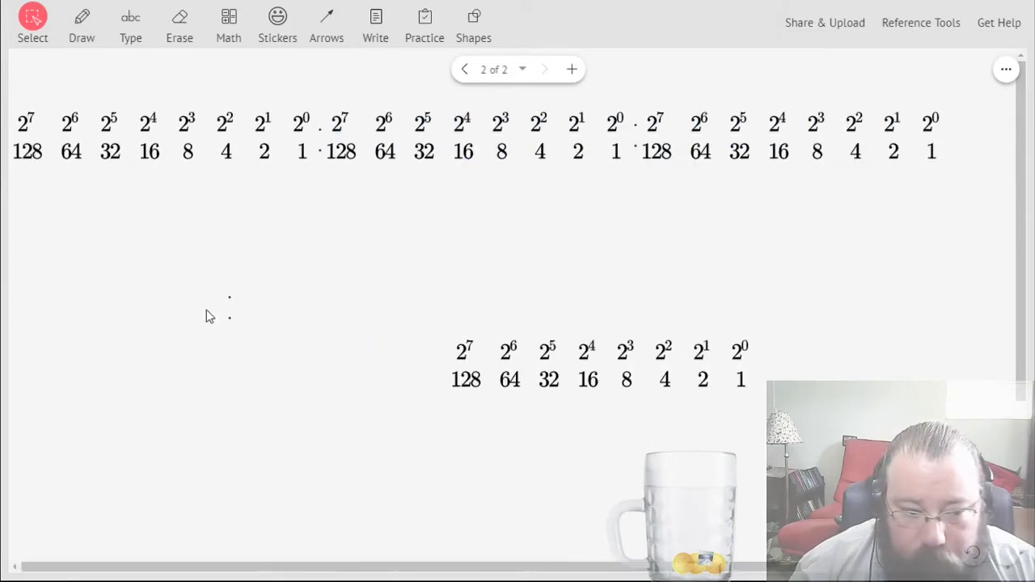
{"action": "left_click_drag", "start_coordinate": [229, 306], "coordinate": [945, 148]}
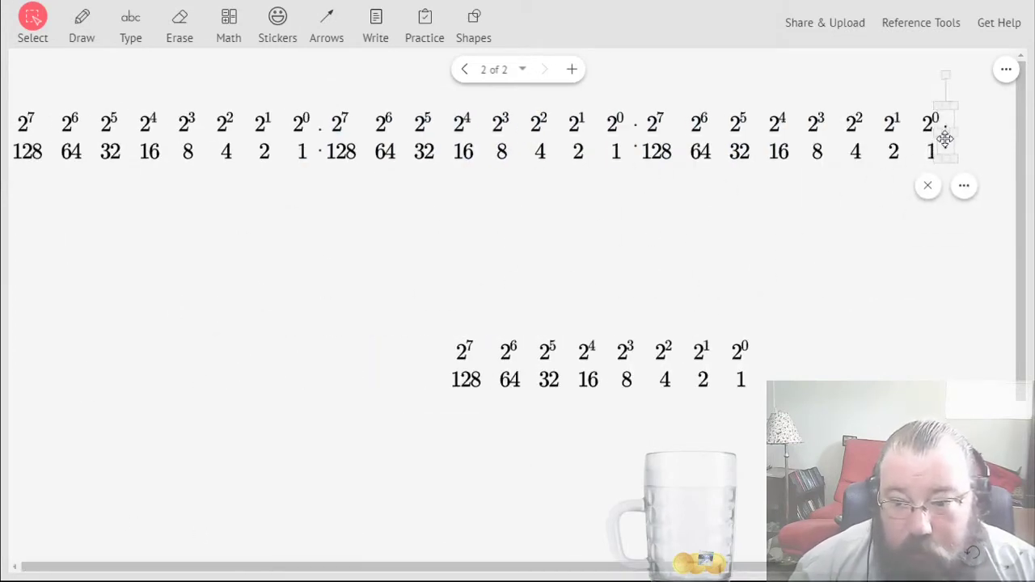
{"action": "left_click_drag", "start_coordinate": [618, 350], "coordinate": [973, 255]}
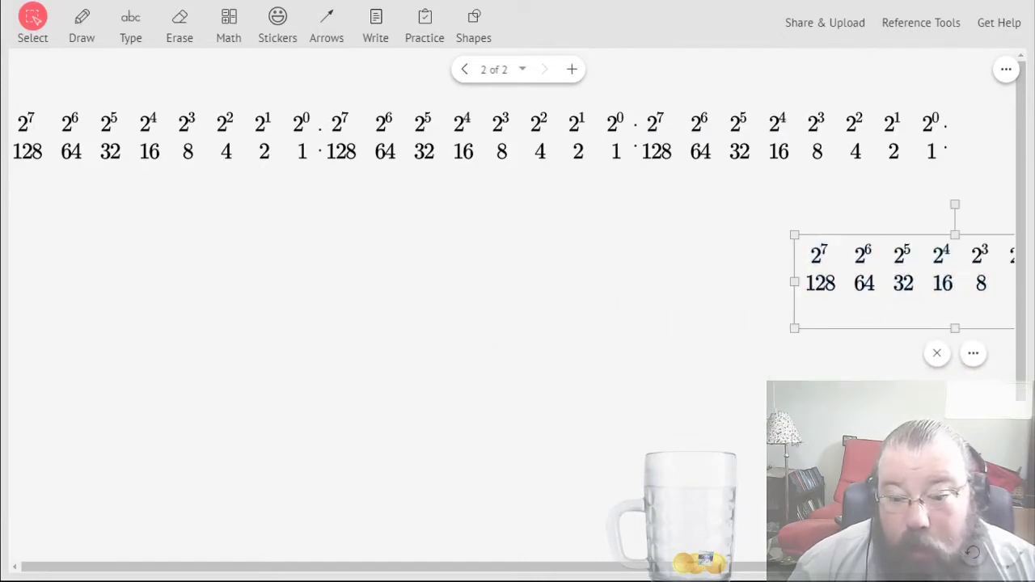
{"action": "left_click_drag", "start_coordinate": [751, 566], "coordinate": [952, 567]}
{"action": "left_click_drag", "start_coordinate": [768, 250], "coordinate": [904, 143]}
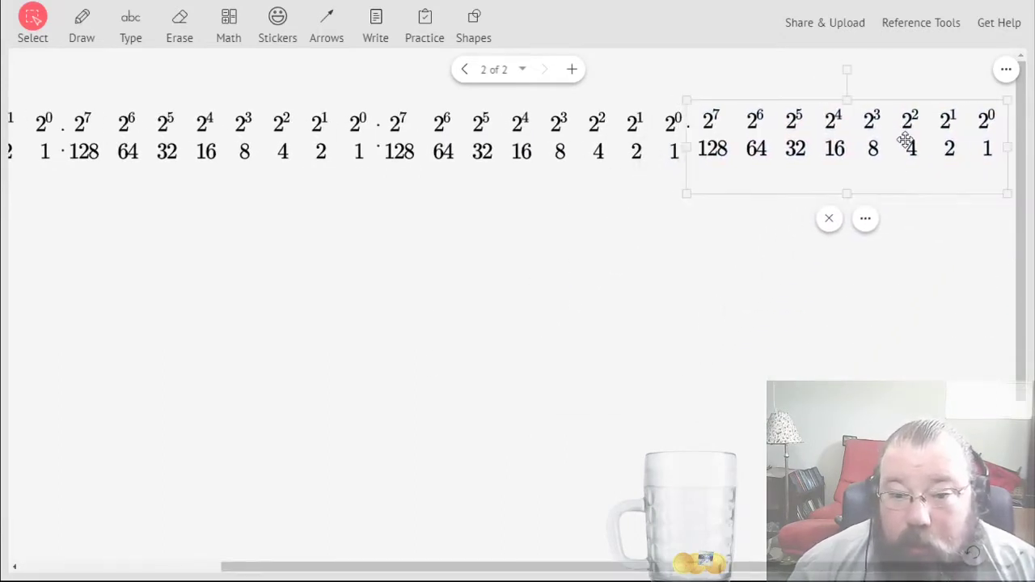
{"action": "left_click", "coordinate": [763, 314]}
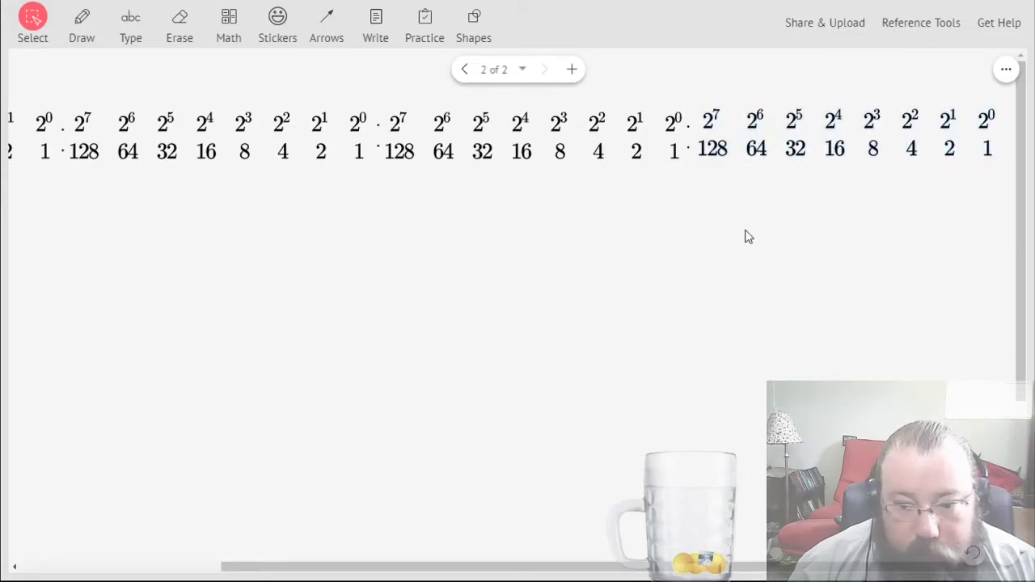
{"action": "left_click", "coordinate": [760, 148]}
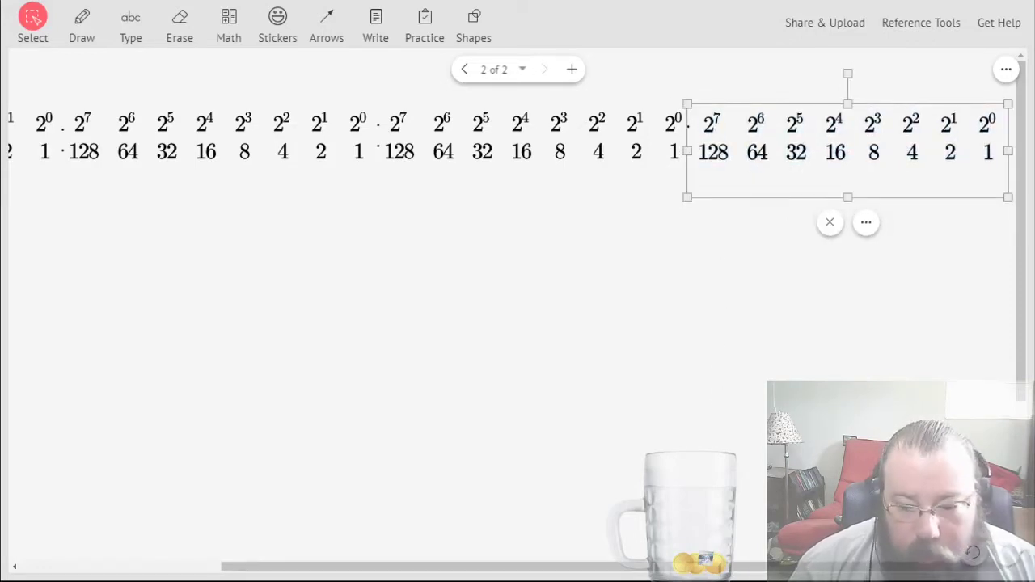
{"action": "scroll", "coordinate": [364, 508], "scroll_direction": "left", "scroll_amount": 5}
{"action": "left_click", "coordinate": [391, 390]}
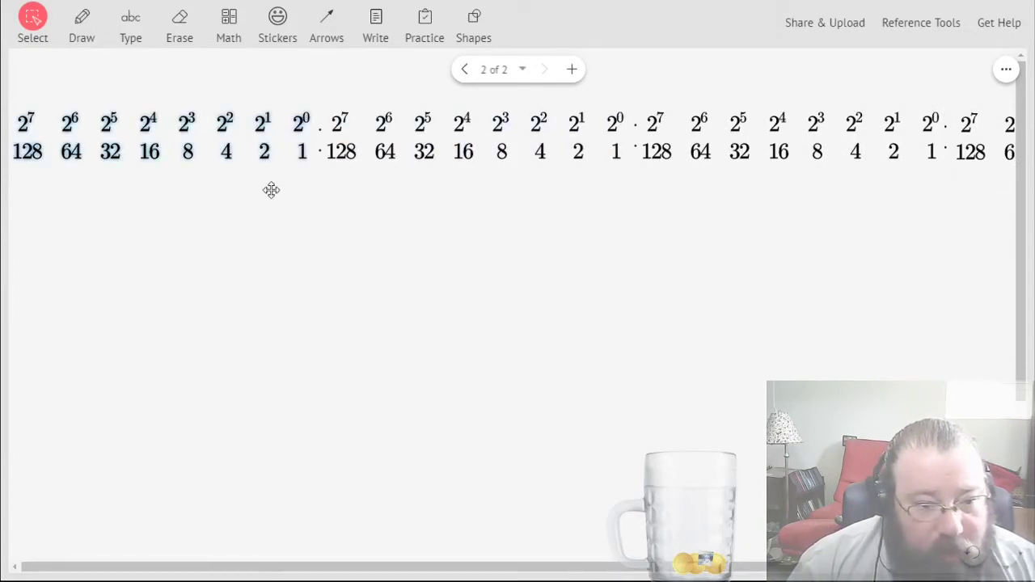
Type 192, a dot, 176 and 28 beneath the first three octet tables.
{"action": "left_click", "coordinate": [131, 18]}
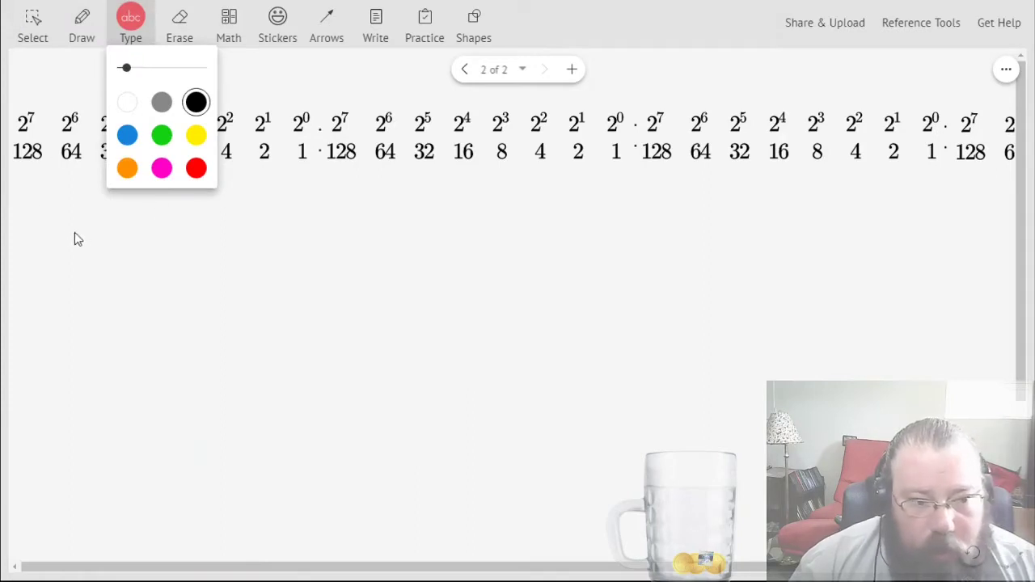
{"action": "left_click", "coordinate": [113, 236]}
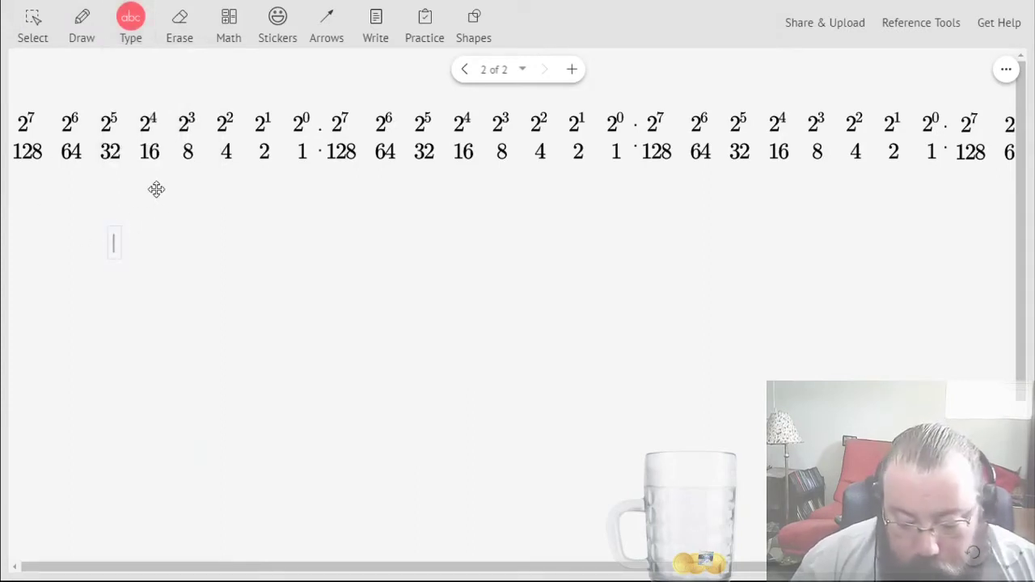
{"action": "type", "text": "192"}
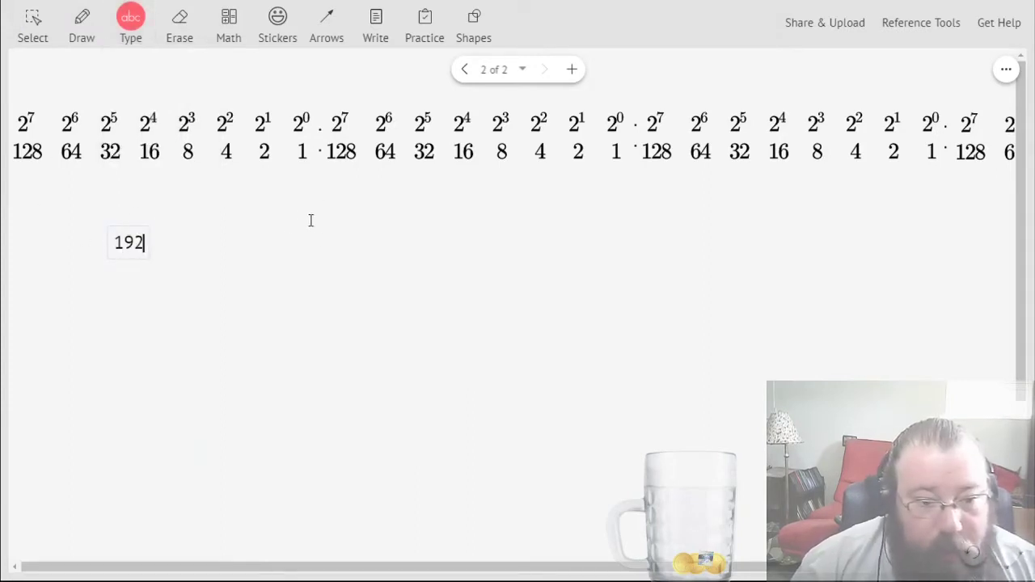
{"action": "left_click", "coordinate": [314, 232]}
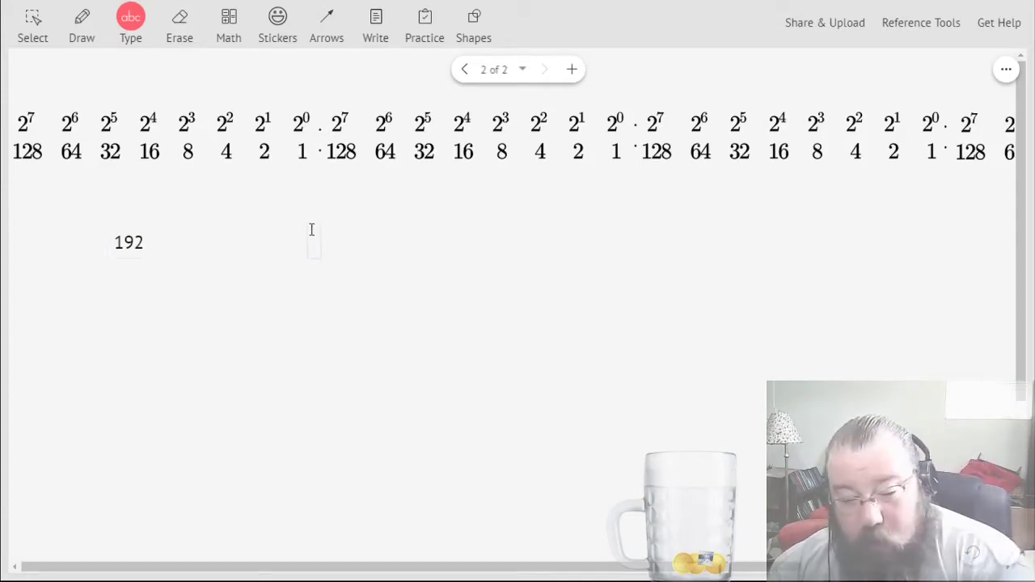
{"action": "type", "text": "."}
{"action": "left_click", "coordinate": [478, 226]}
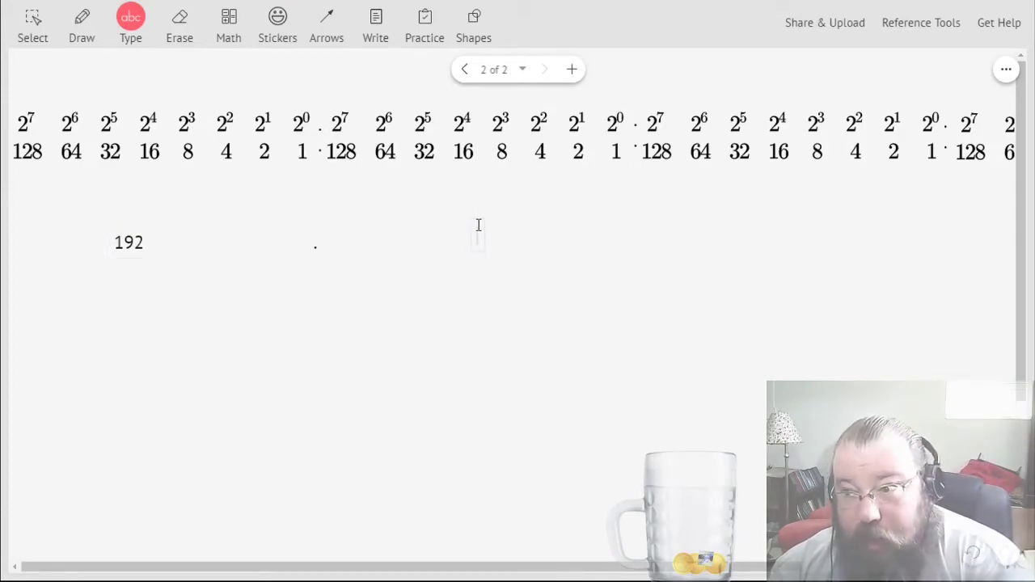
{"action": "type", "text": "176"}
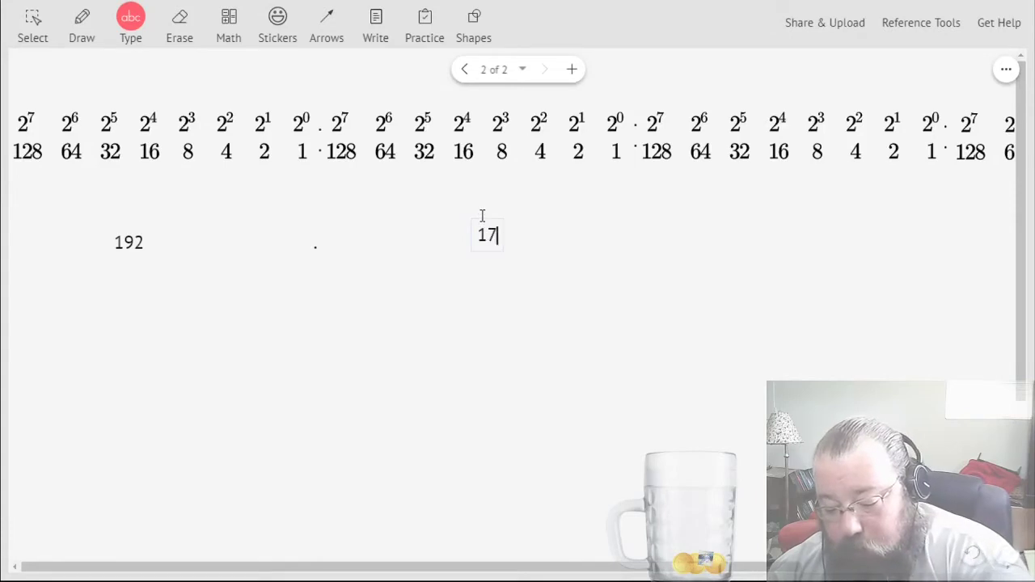
{"action": "left_click", "coordinate": [630, 224]}
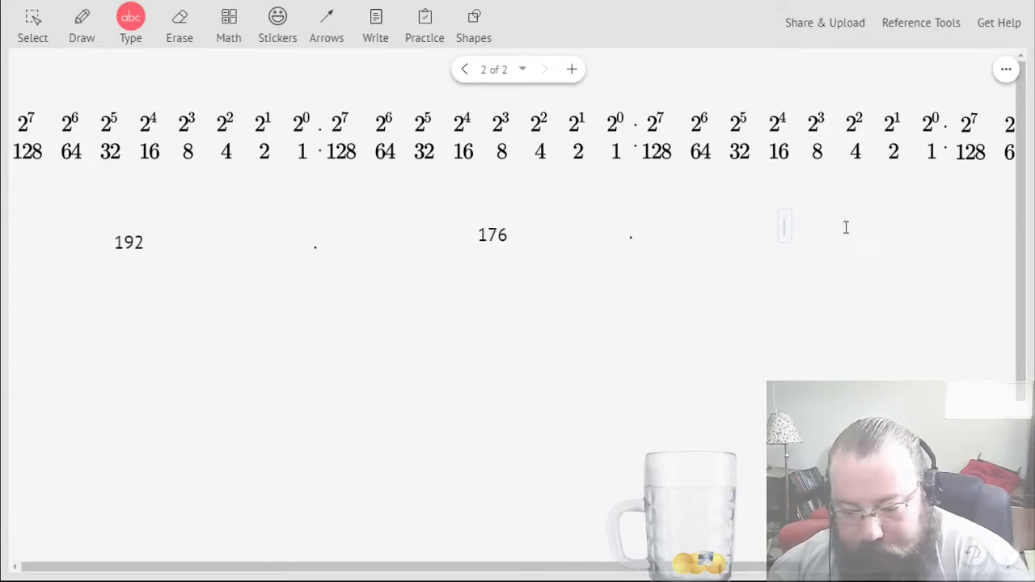
{"action": "type", "text": "28"}
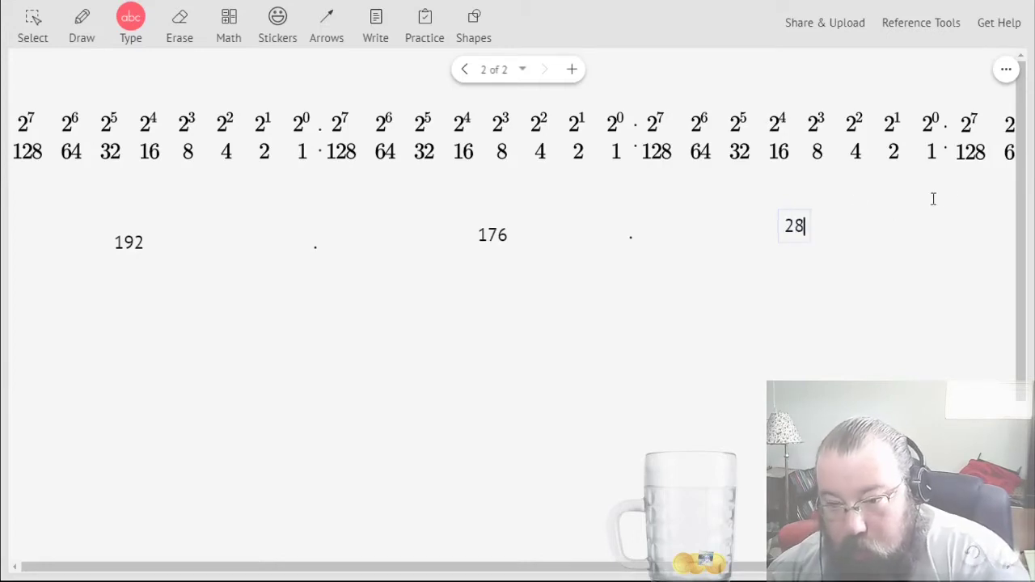
Add a dot and 60 under the fourth octet, then scroll the board back to the start.
{"action": "left_click", "coordinate": [946, 235]}
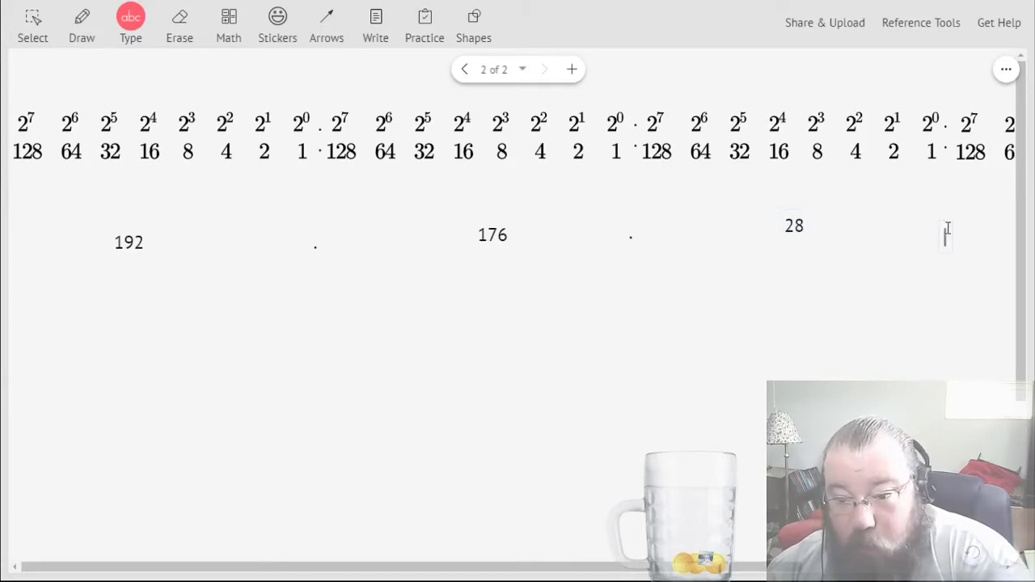
{"action": "type", "text": "."}
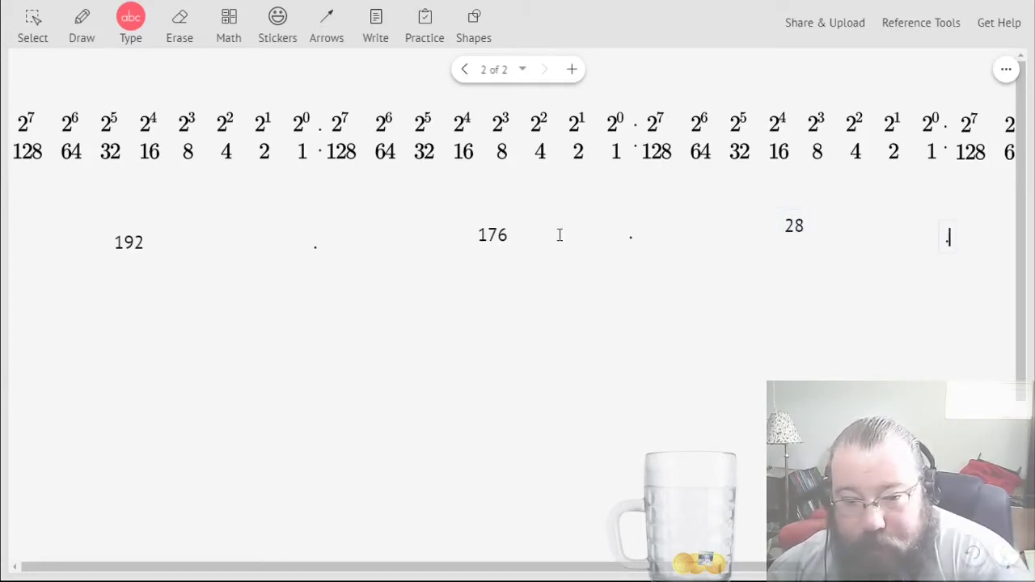
{"action": "left_click", "coordinate": [1000, 235]}
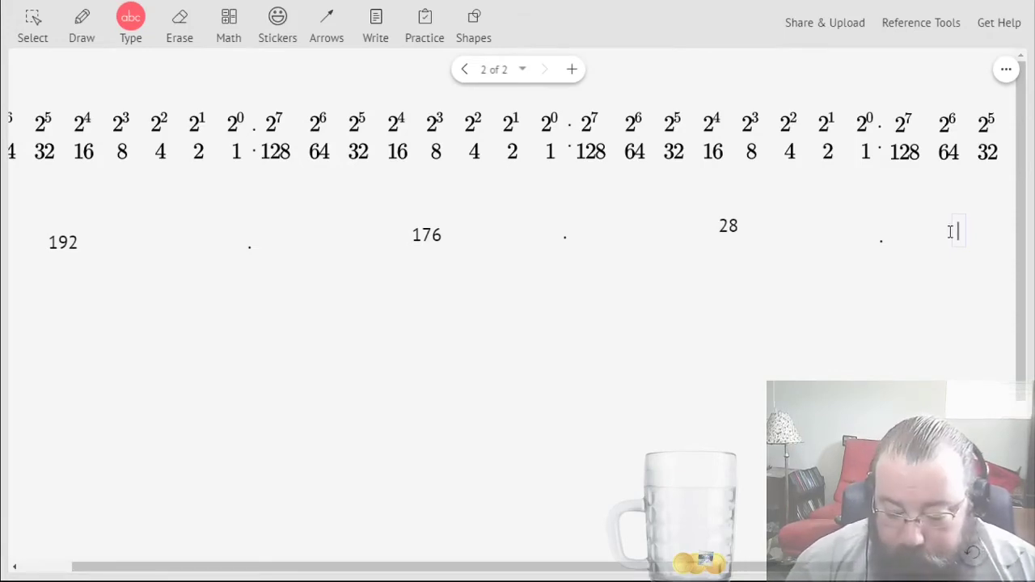
{"action": "type", "text": "60"}
{"action": "left_click", "coordinate": [854, 337]}
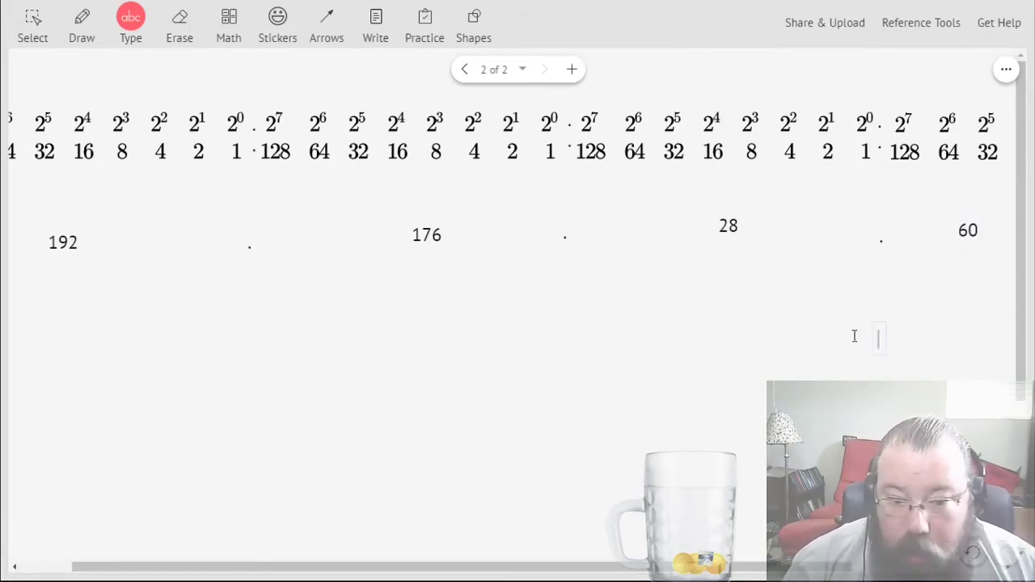
{"action": "left_click_drag", "start_coordinate": [359, 577], "coordinate": [296, 569]}
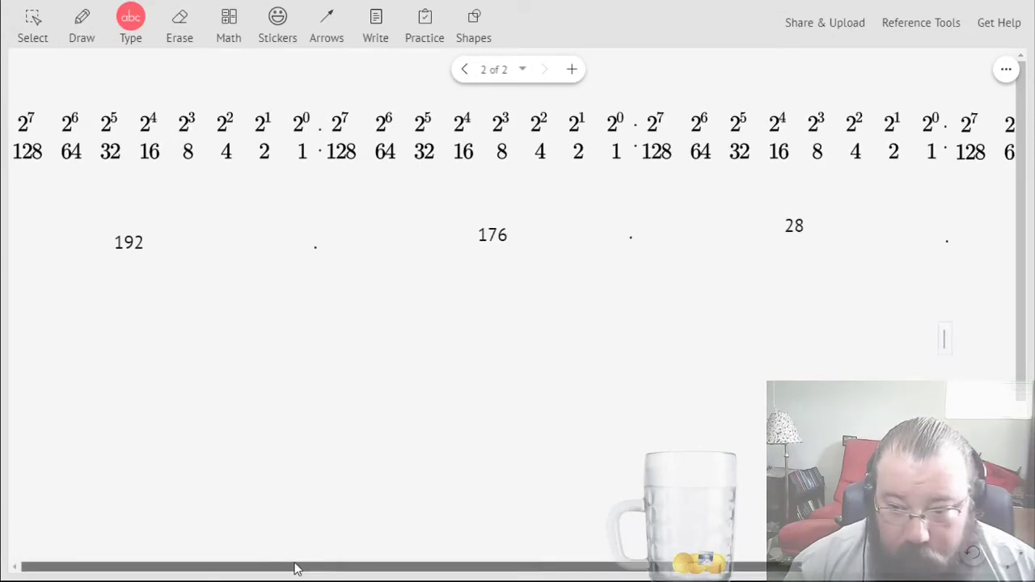
Nudge the 192 text up so it aligns with 176 under the octet tables.
{"action": "left_click", "coordinate": [499, 232]}
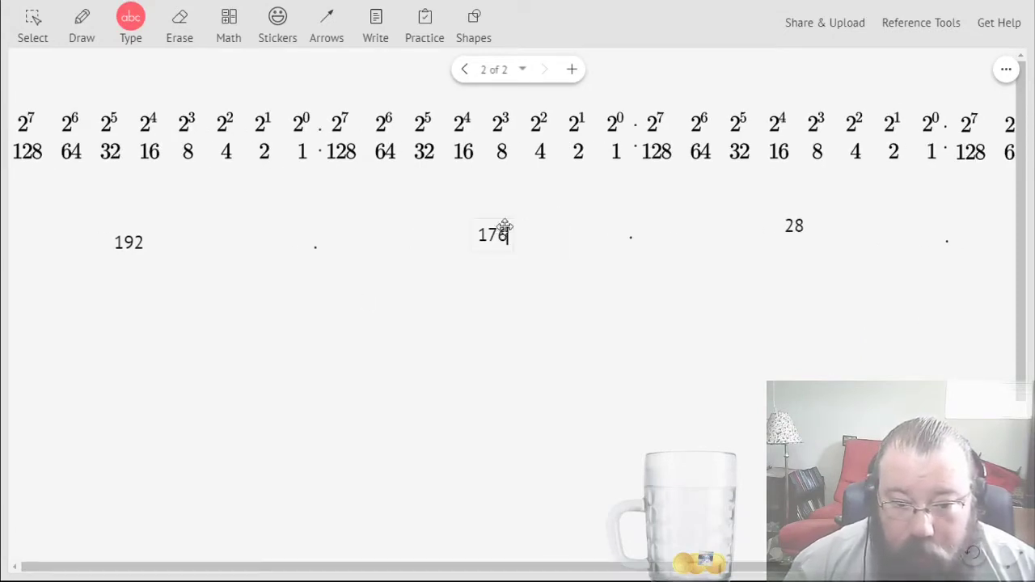
{"action": "left_click", "coordinate": [32, 25]}
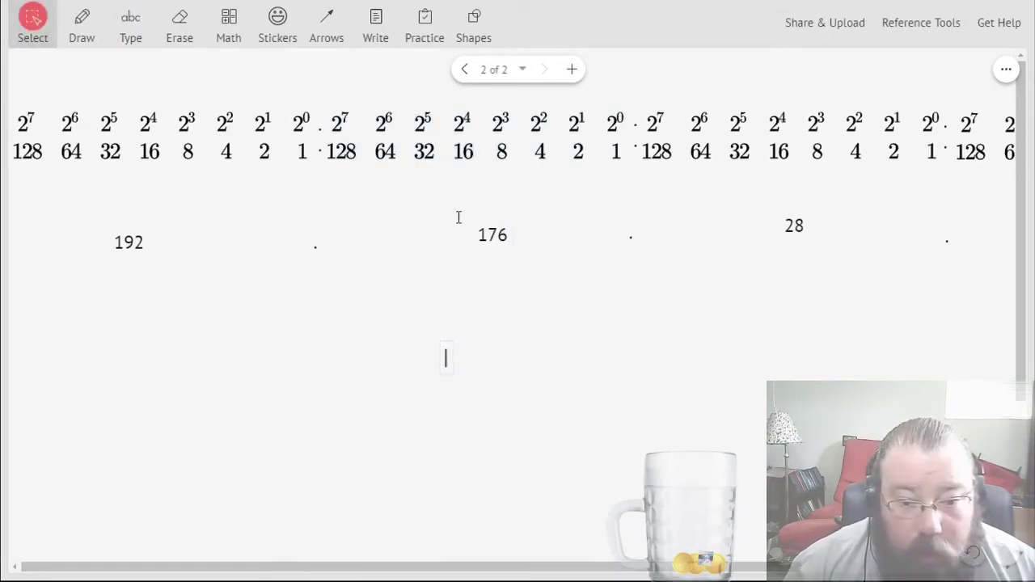
{"action": "left_click", "coordinate": [488, 224]}
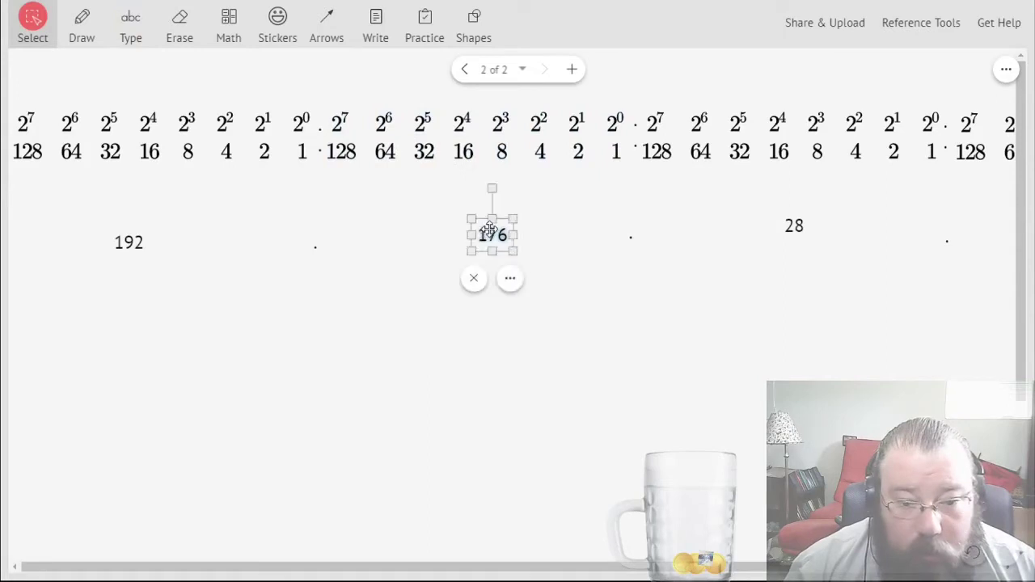
{"action": "left_click", "coordinate": [317, 244]}
{"action": "left_click_drag", "start_coordinate": [128, 242], "coordinate": [128, 230]}
{"action": "left_click", "coordinate": [203, 463]}
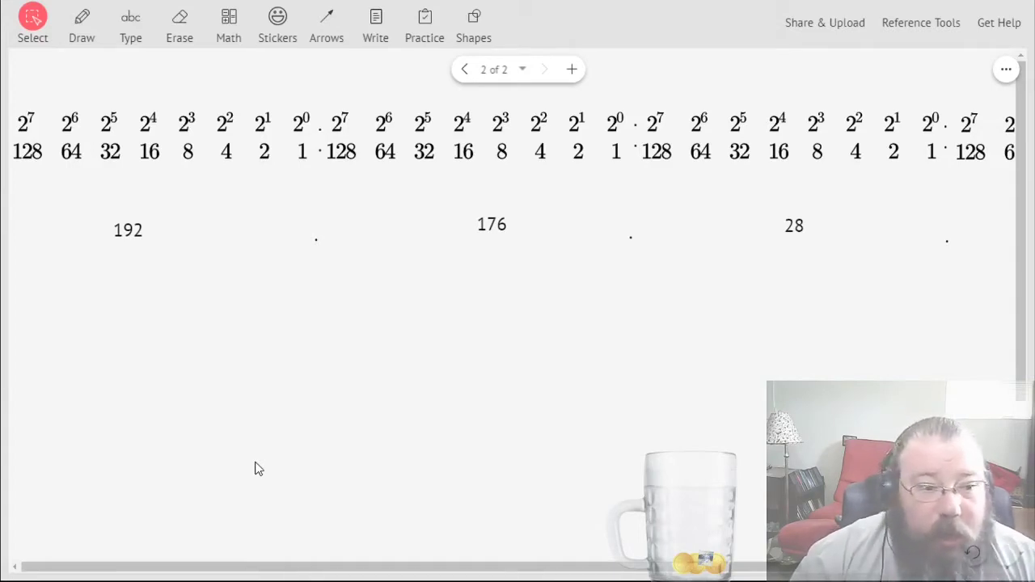
{"action": "left_click", "coordinate": [327, 18]}
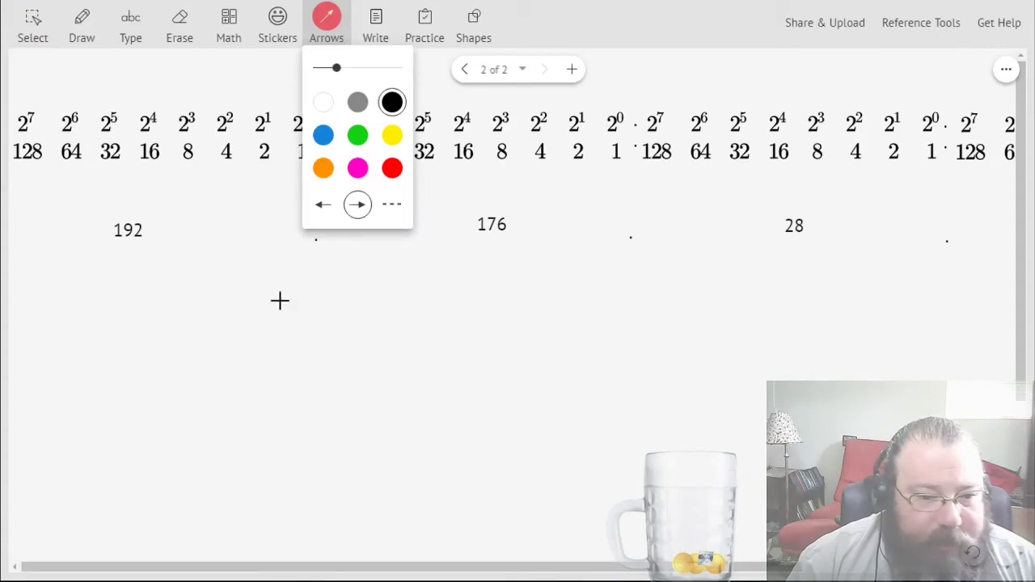
{"action": "mouse_move", "coordinate": [296, 318]}
{"action": "left_mouse_down"}
{"action": "mouse_move", "coordinate": [102, 185]}
{"action": "mouse_move", "coordinate": [120, 170]}
{"action": "left_mouse_up"}
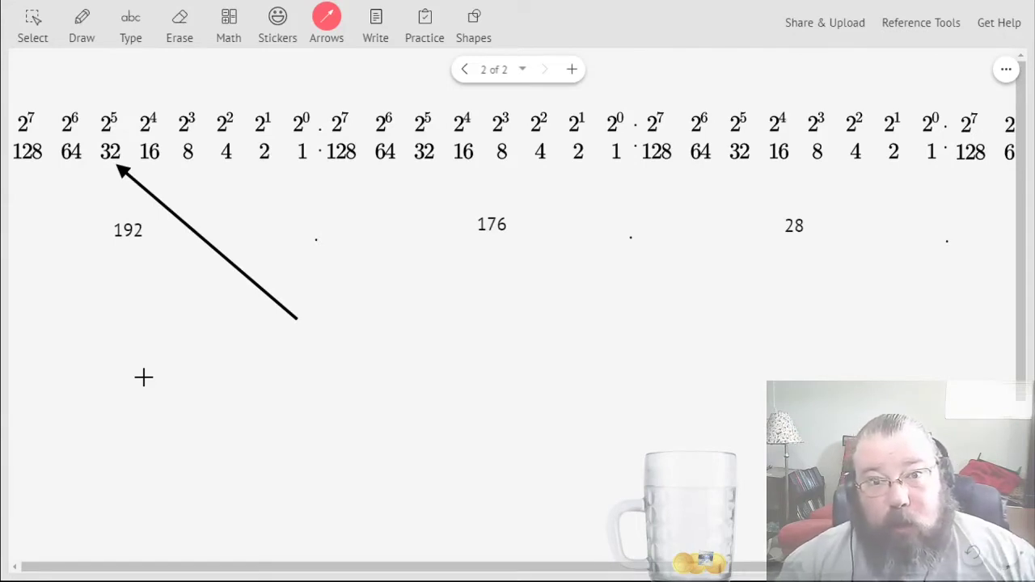
{"action": "left_click", "coordinate": [32, 33]}
{"action": "left_click", "coordinate": [255, 278]}
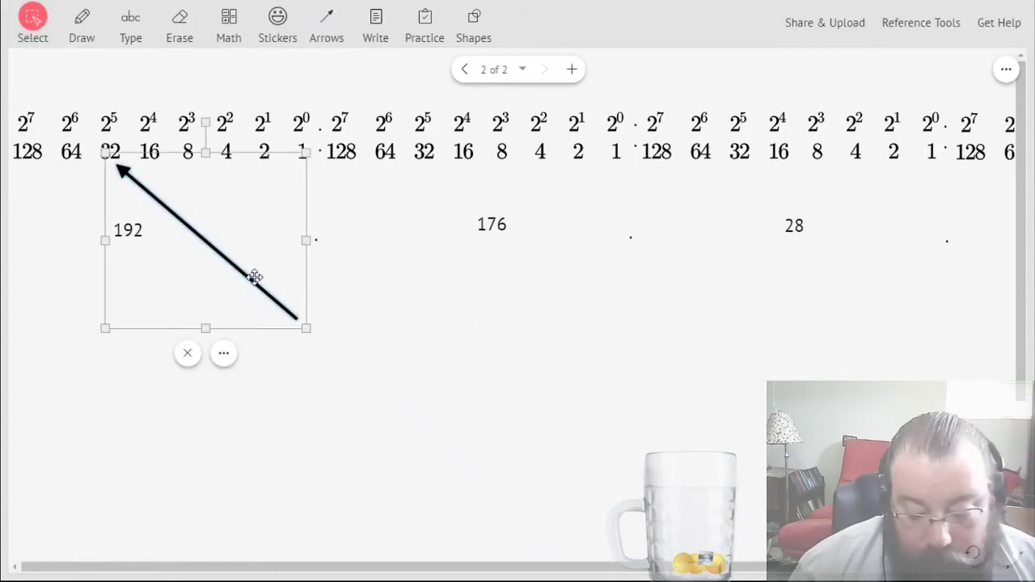
{"action": "key", "text": "Delete"}
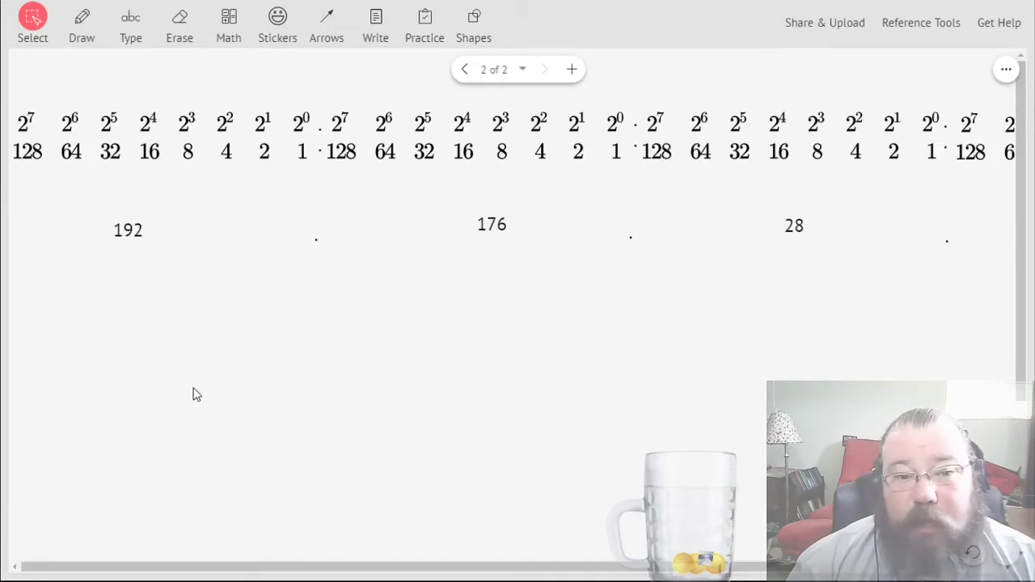
{"action": "left_click", "coordinate": [474, 22]}
Draw a square around the 128 column of the first octet table.
{"action": "left_click", "coordinate": [415, 66]}
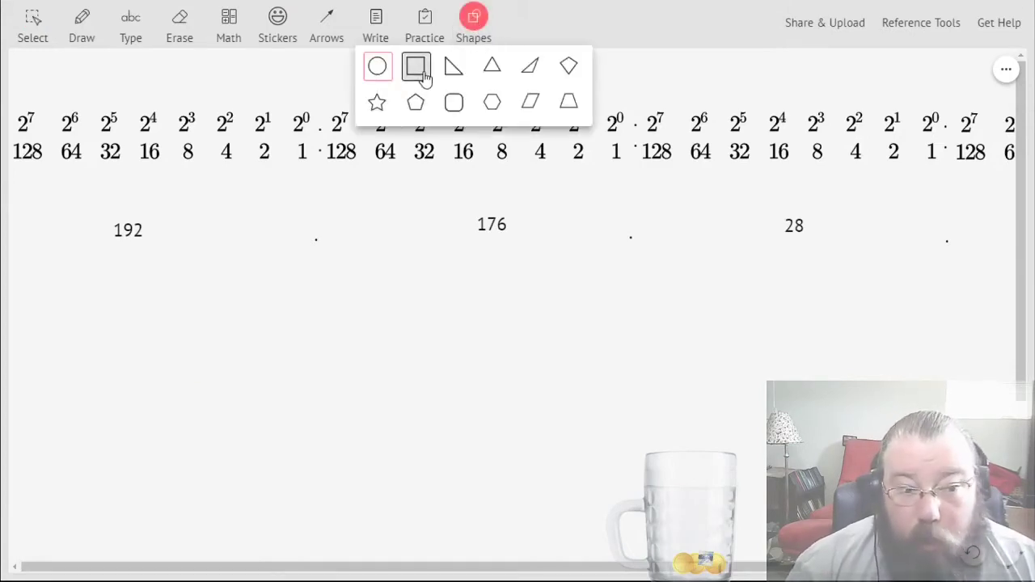
{"action": "left_click_drag", "start_coordinate": [10, 135], "coordinate": [47, 172]}
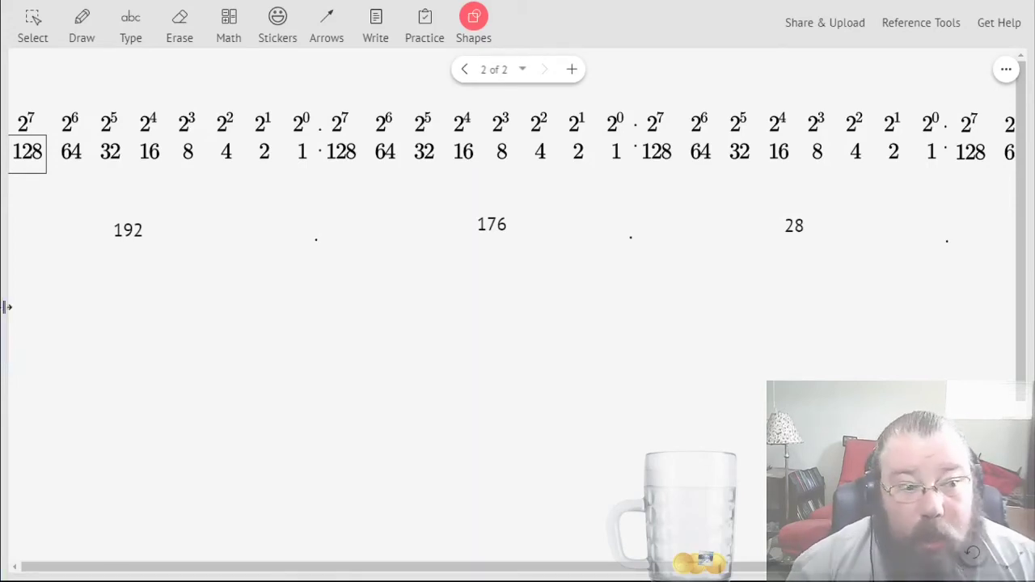
{"action": "left_click", "coordinate": [130, 29]}
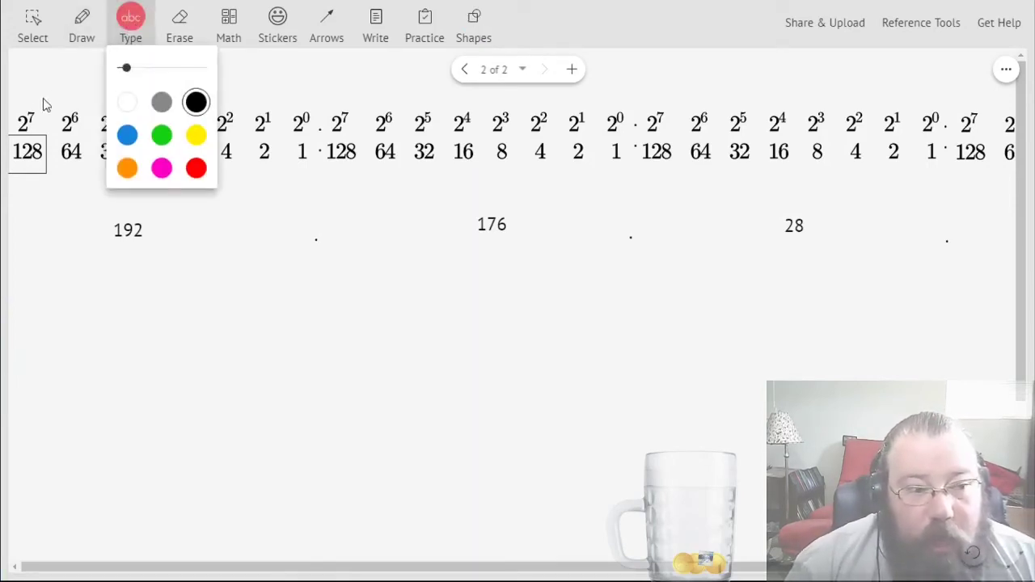
{"action": "left_click", "coordinate": [29, 182]}
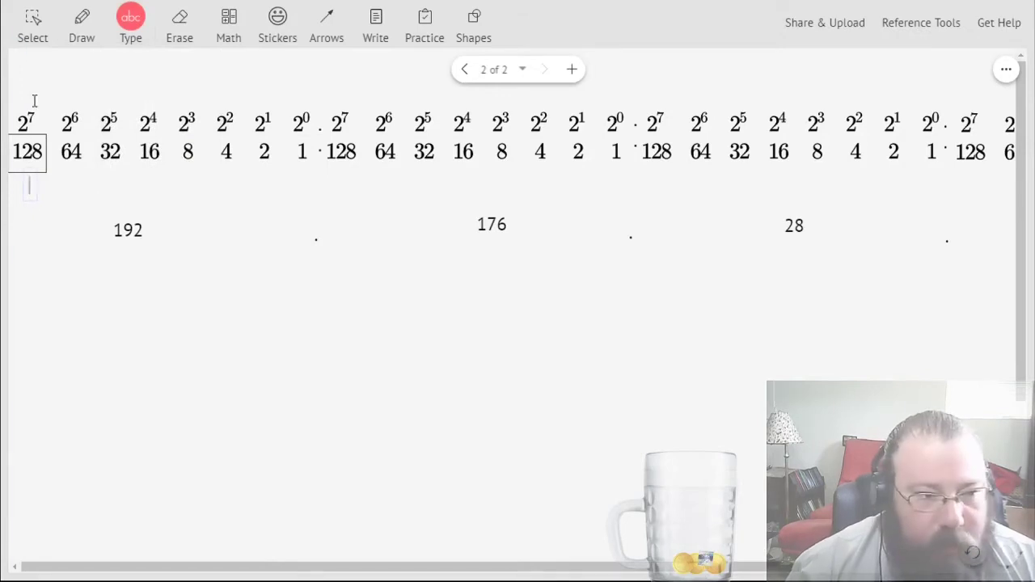
Enter a 1 bit in the first table's bit row beneath 128.
{"action": "left_click", "coordinate": [31, 20]}
{"action": "double_click", "coordinate": [121, 147]}
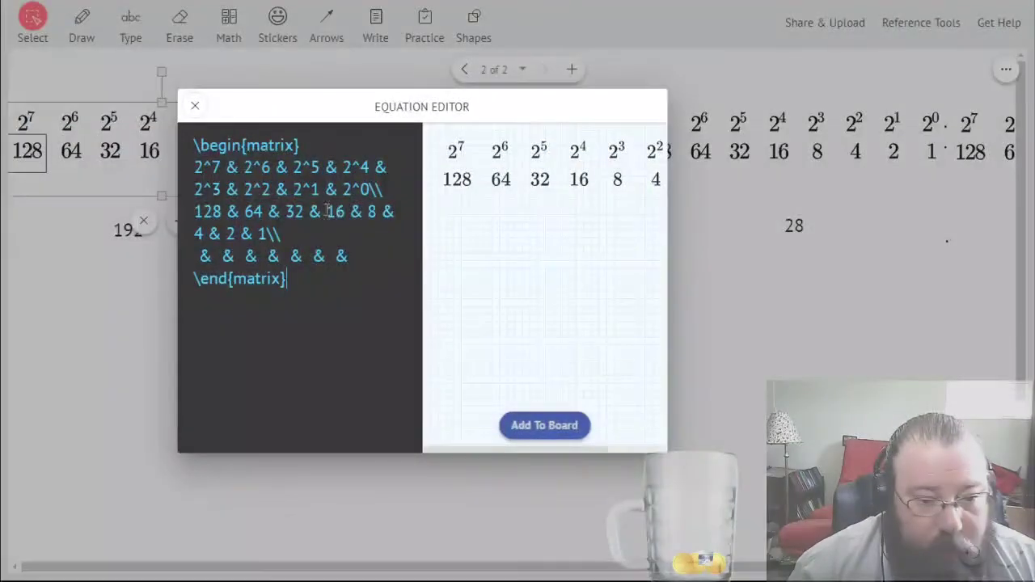
{"action": "double_click", "coordinate": [198, 256]}
{"action": "type", "text": "1"}
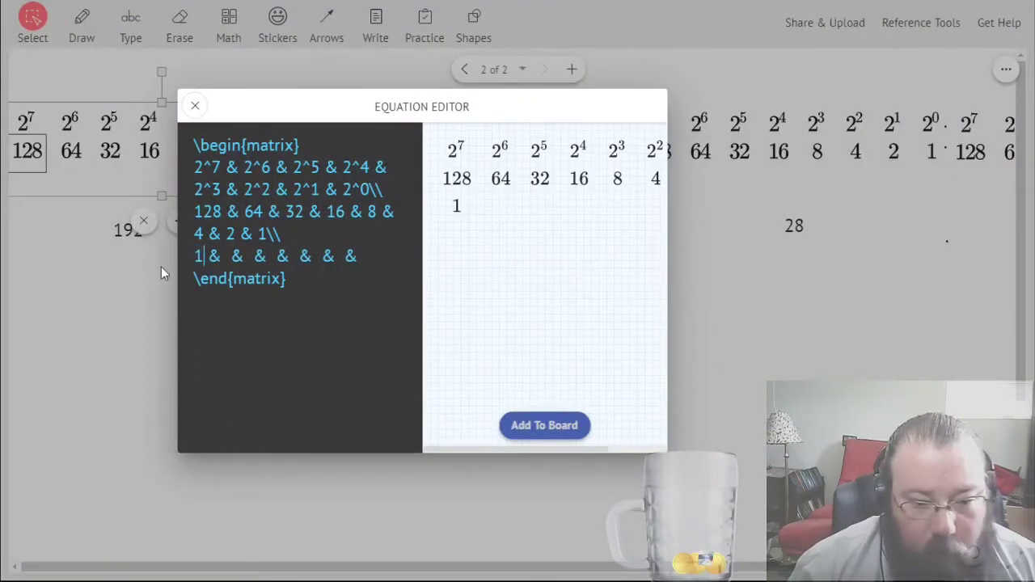
{"action": "left_click", "coordinate": [534, 425]}
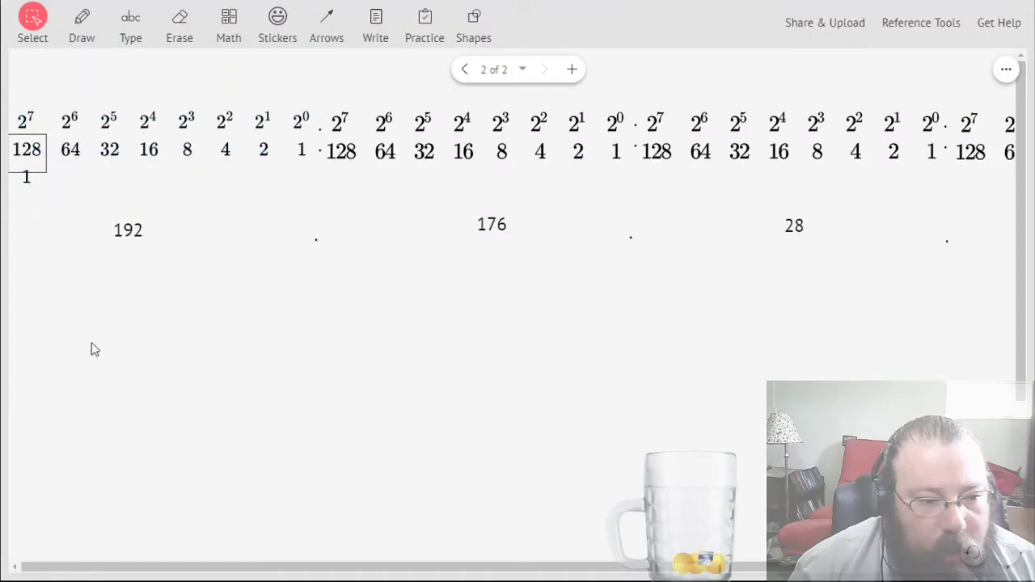
{"action": "left_click", "coordinate": [127, 228]}
Write -128 under 192 with the result 64, aligning the numbers.
{"action": "left_click", "coordinate": [127, 228]}
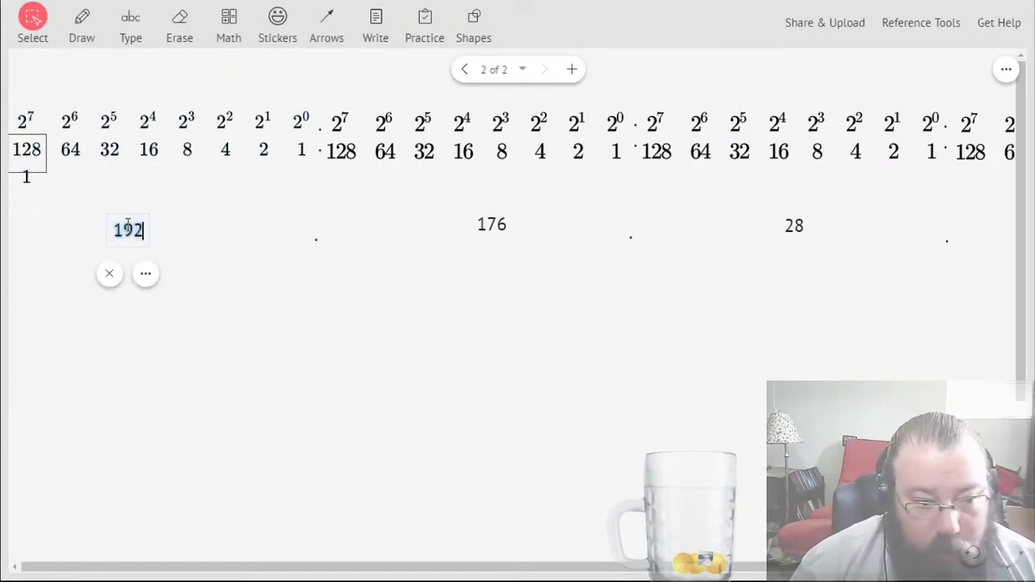
{"action": "type", "text": "-"}
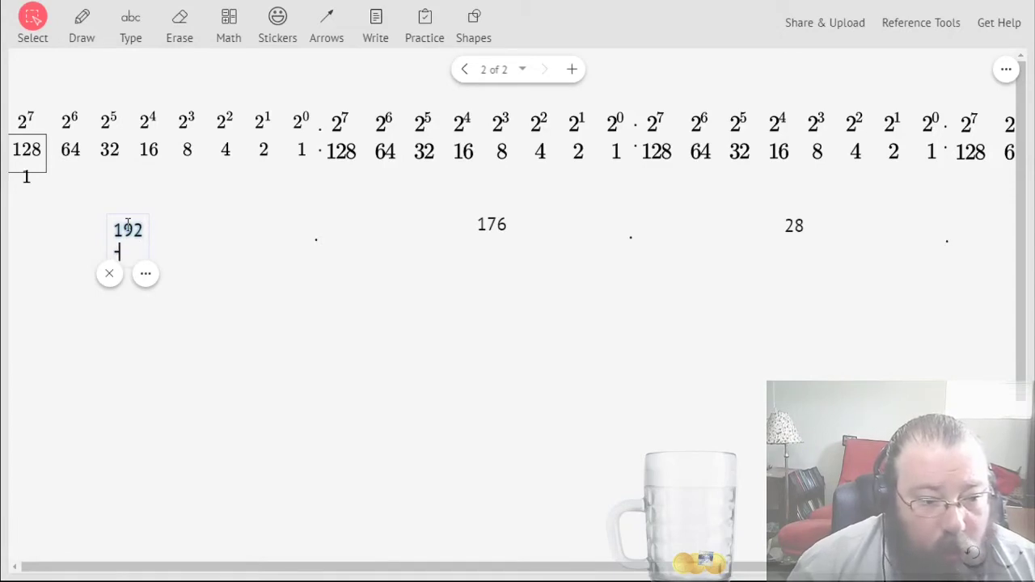
{"action": "type", "text": "128"}
{"action": "key", "text": "Up"}
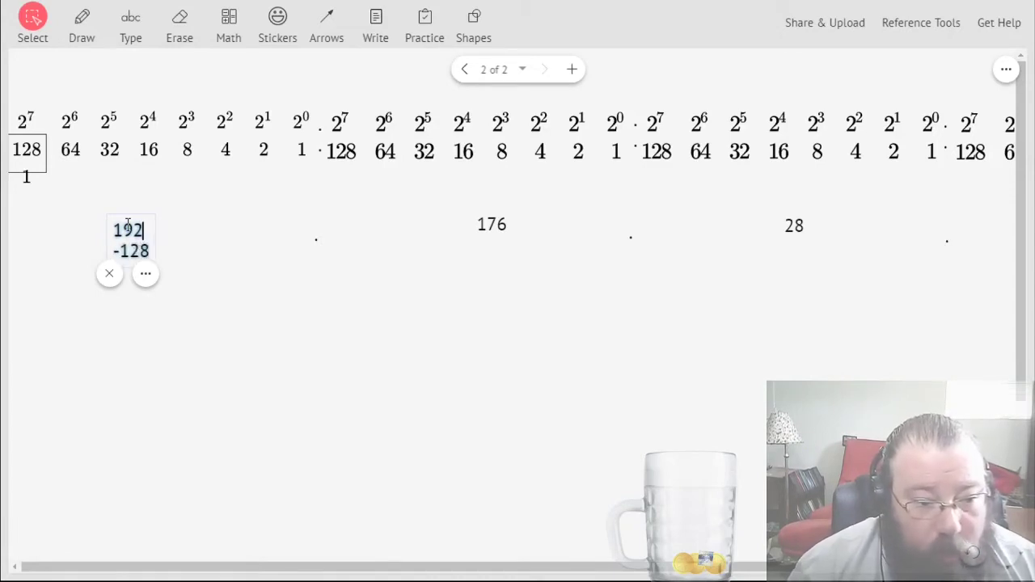
{"action": "key", "text": "Left"}
{"action": "key", "text": "Left"}
{"action": "key", "text": "Left"}
{"action": "key", "text": "Down"}
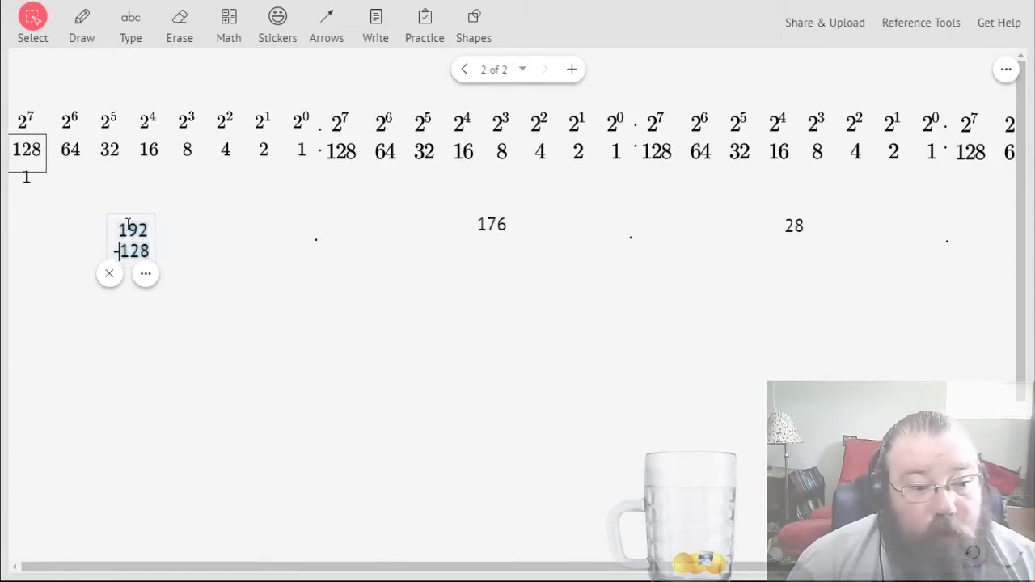
{"action": "key", "text": "End"}
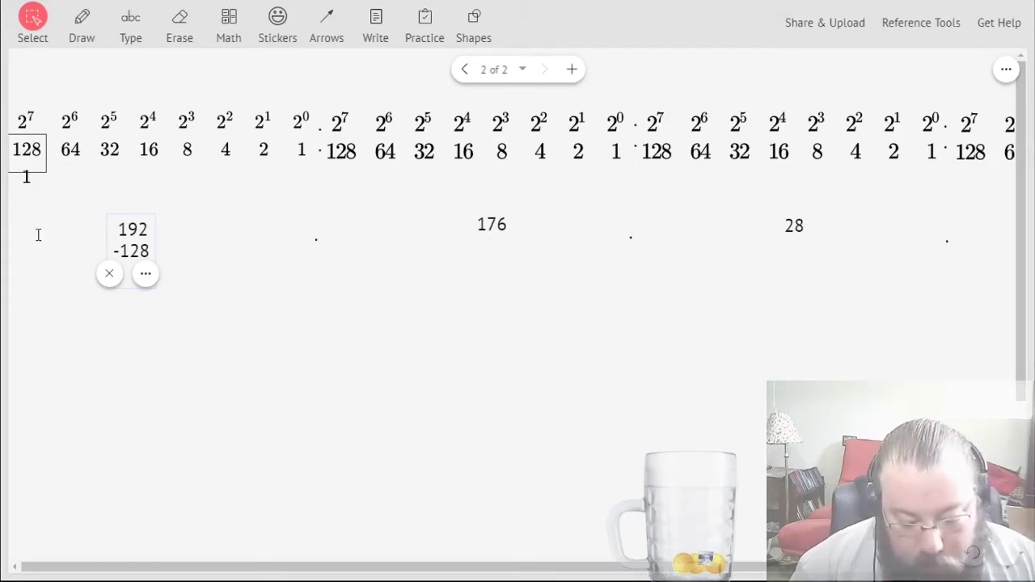
{"action": "type", "text": "64"}
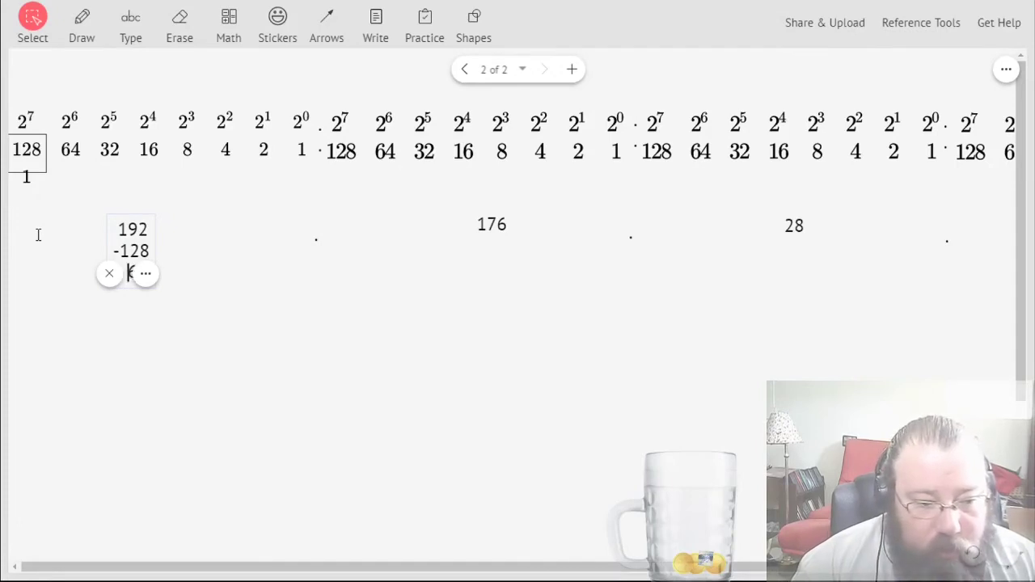
{"action": "left_click", "coordinate": [445, 390]}
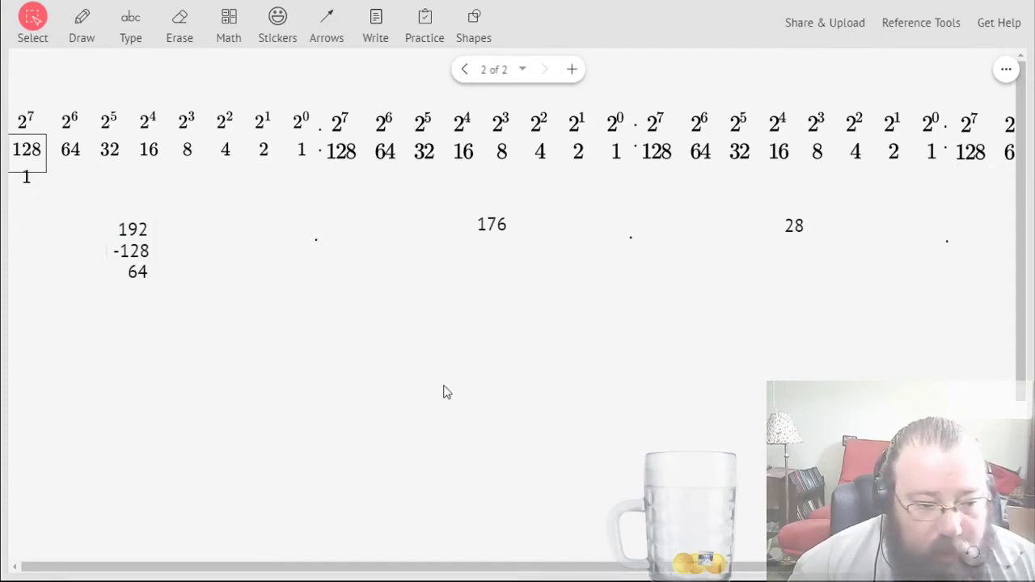
Draw a rule under -128 above the 64 result.
{"action": "left_click", "coordinate": [324, 19]}
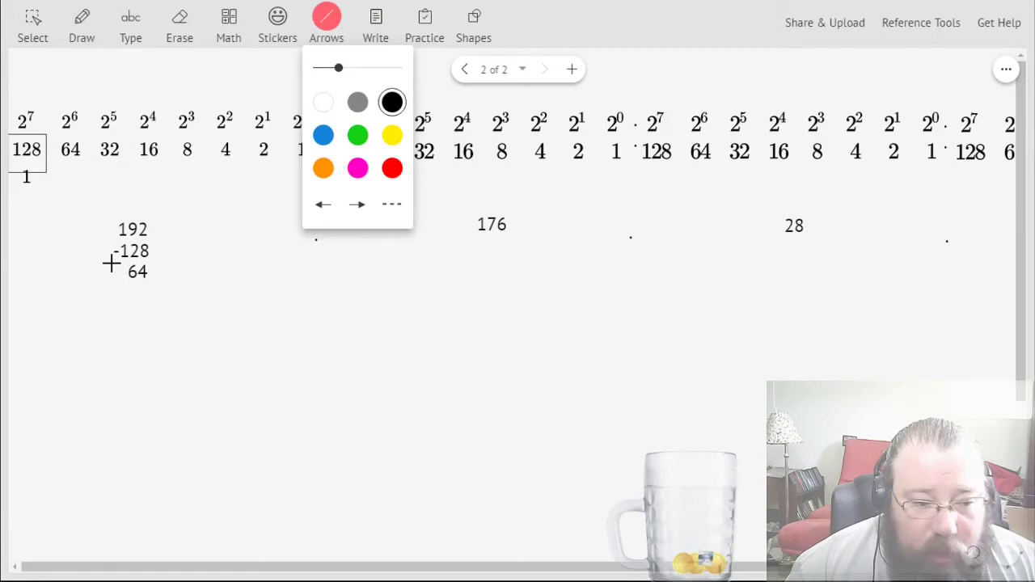
{"action": "left_click_drag", "start_coordinate": [112, 263], "coordinate": [153, 262]}
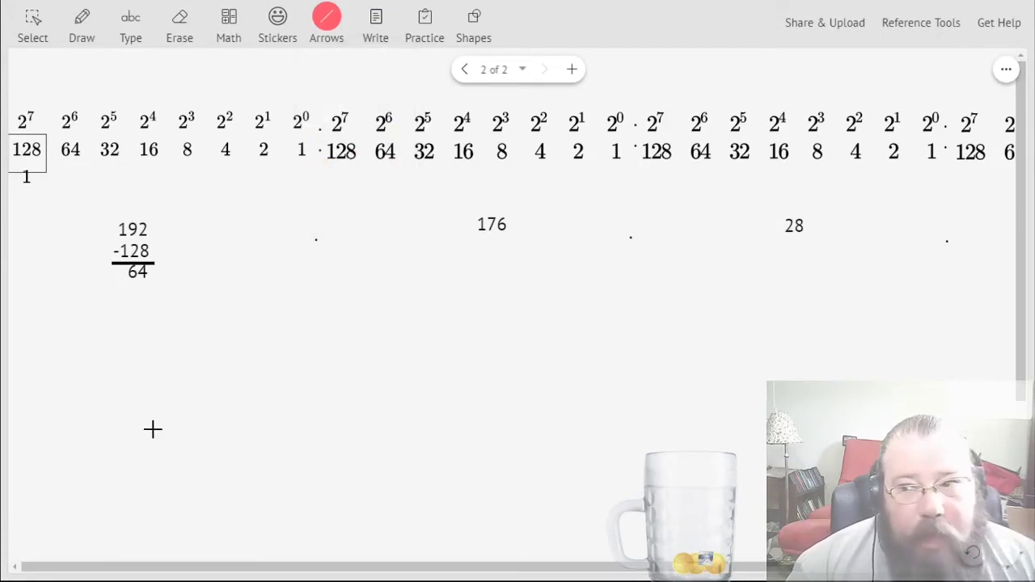
{"action": "left_click", "coordinate": [31, 19]}
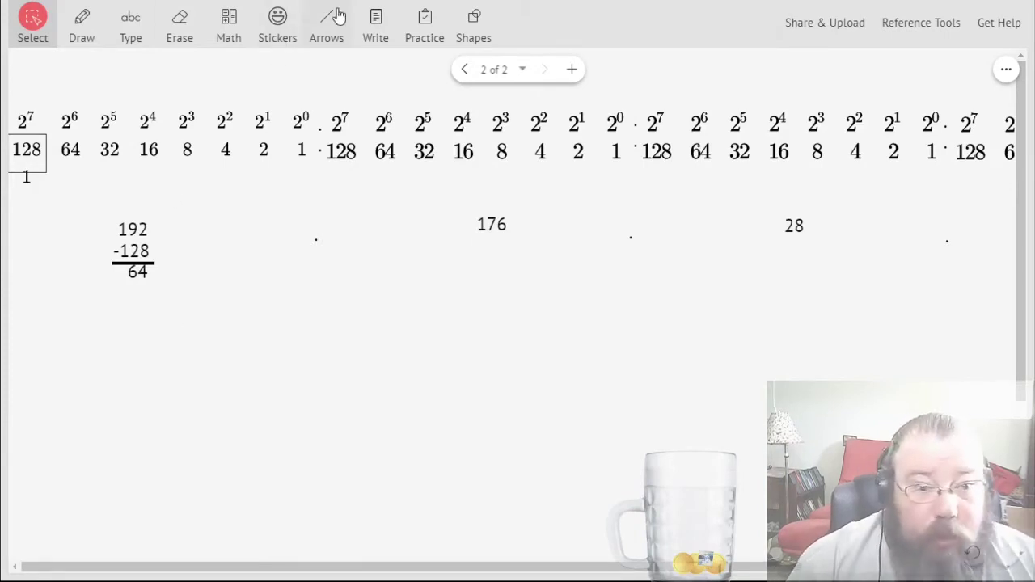
Draw a box around the 64 column of the first octet table.
{"action": "left_click", "coordinate": [473, 21]}
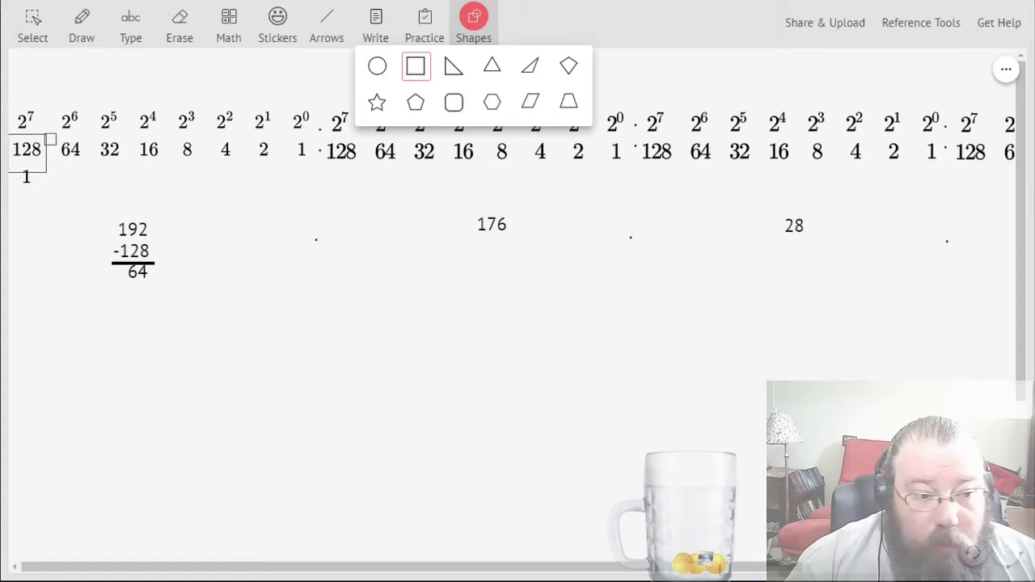
{"action": "left_click_drag", "start_coordinate": [46, 130], "coordinate": [83, 165]}
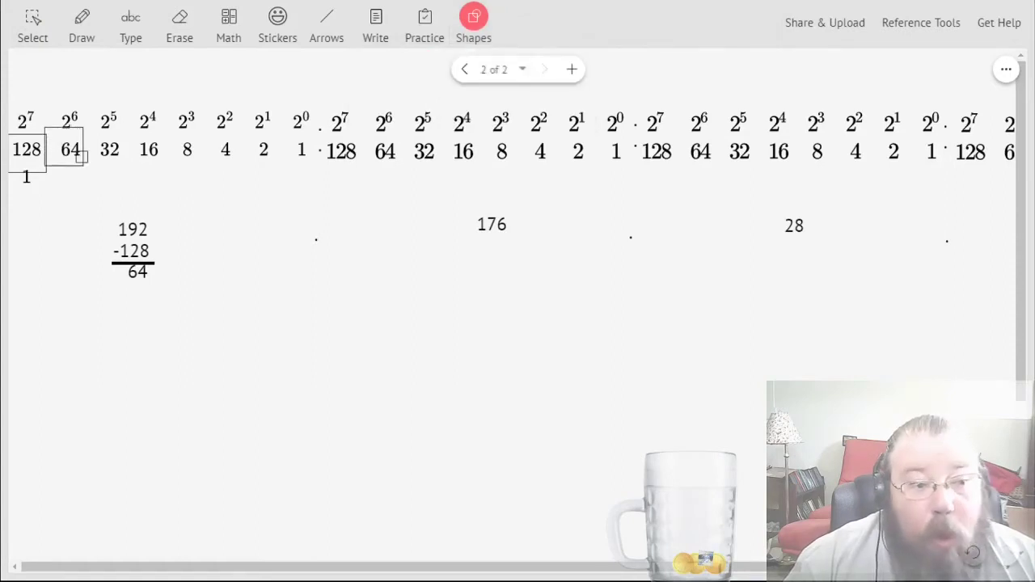
{"action": "left_click", "coordinate": [16, 23]}
{"action": "left_click_drag", "start_coordinate": [58, 166], "coordinate": [66, 167]}
{"action": "left_click", "coordinate": [219, 385]}
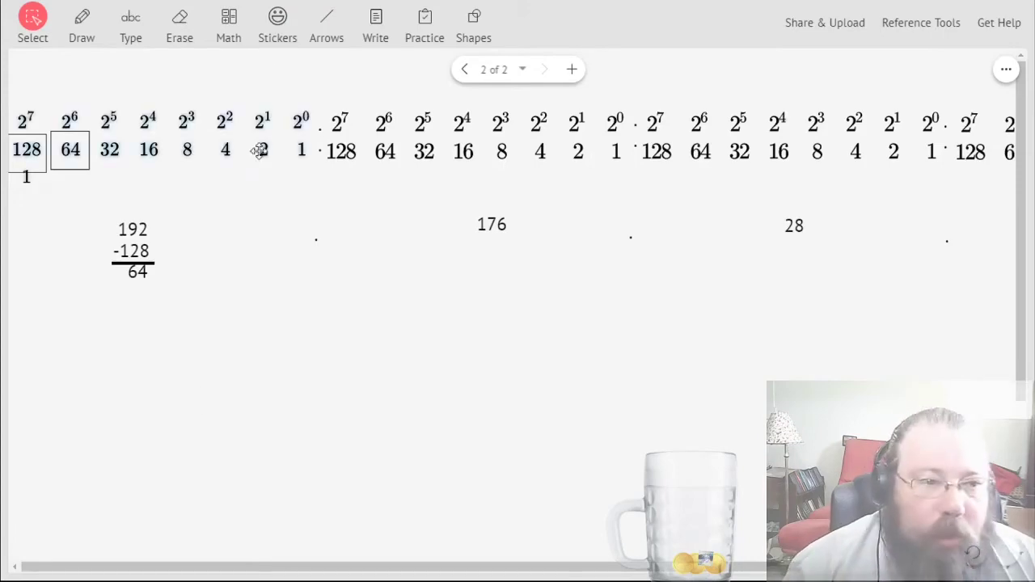
{"action": "left_click", "coordinate": [130, 22]}
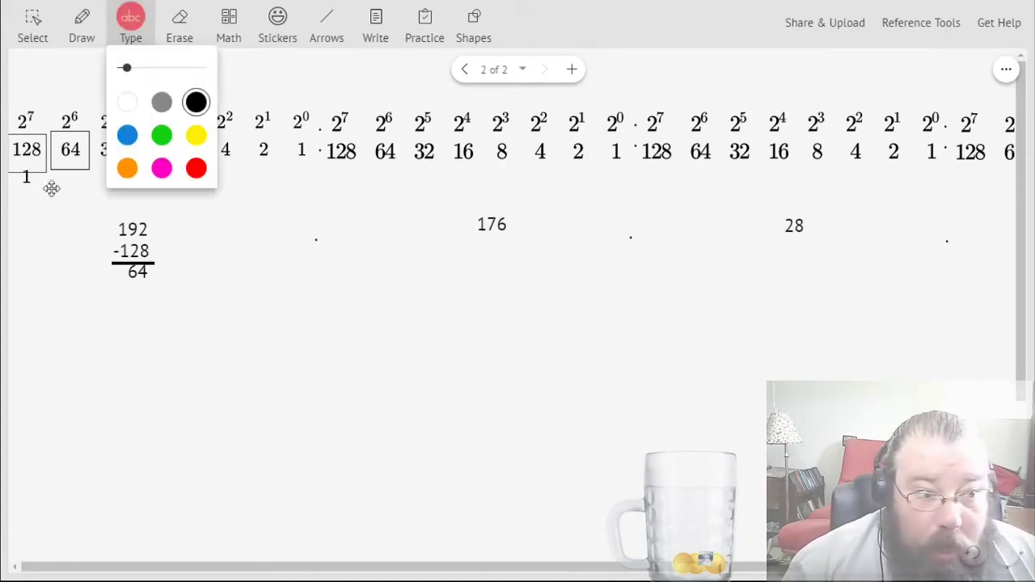
{"action": "left_click", "coordinate": [33, 20]}
Add a second 1 bit under 64 in the first octet table's bit row.
{"action": "double_click", "coordinate": [199, 170]}
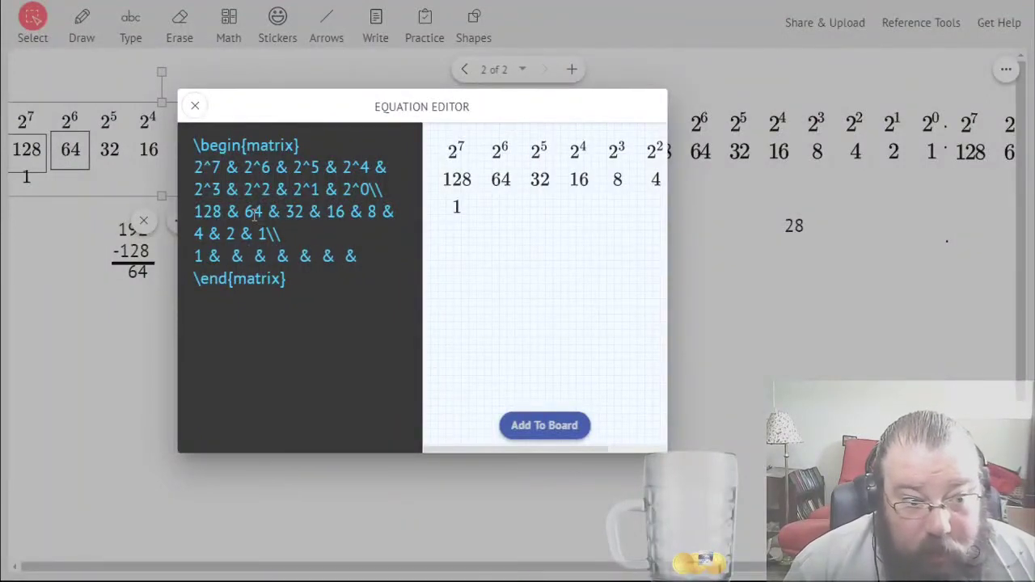
{"action": "type", "text": "1 &"}
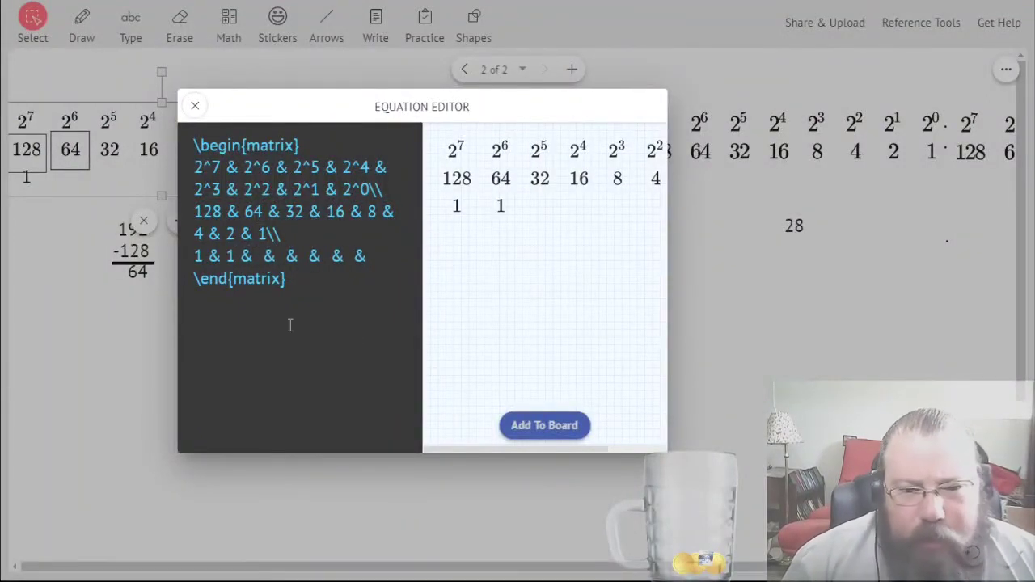
{"action": "left_click", "coordinate": [564, 423]}
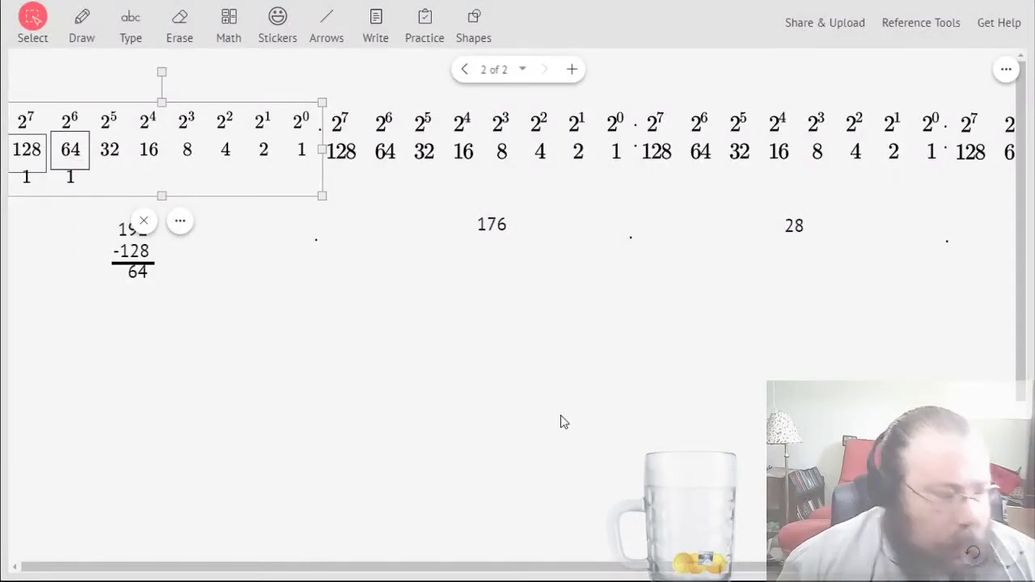
{"action": "left_click", "coordinate": [245, 372]}
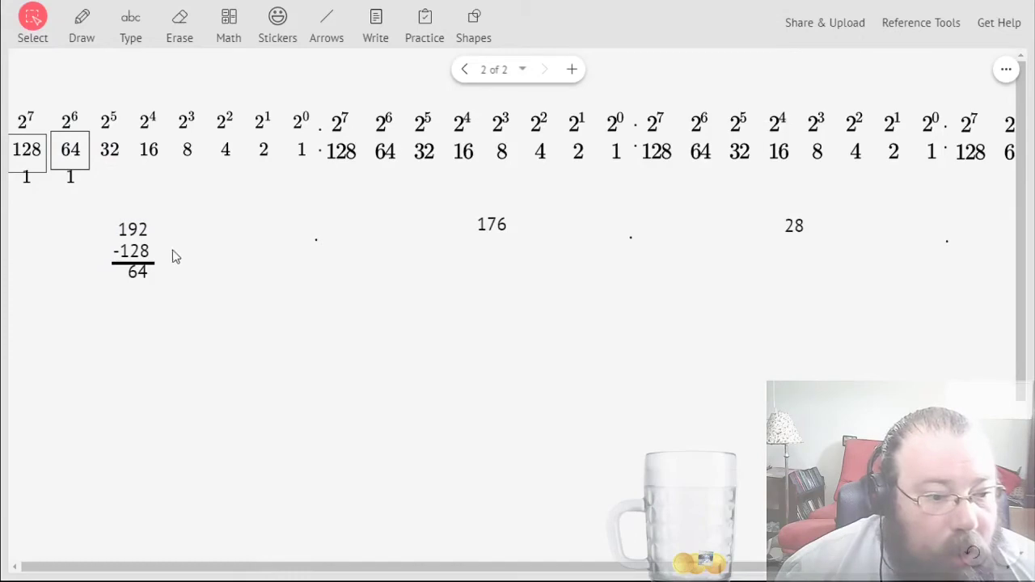
{"action": "double_click", "coordinate": [141, 231]}
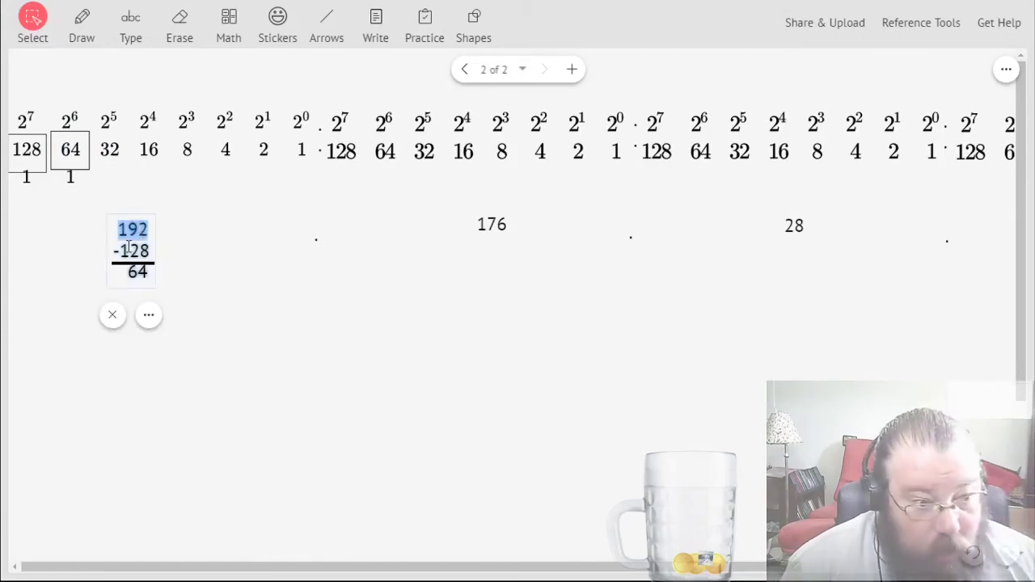
Extend the subtraction under 192 with '- 64' and a 0 result.
{"action": "key", "text": "Down"}
{"action": "key", "text": "Down"}
{"action": "key", "text": "Return"}
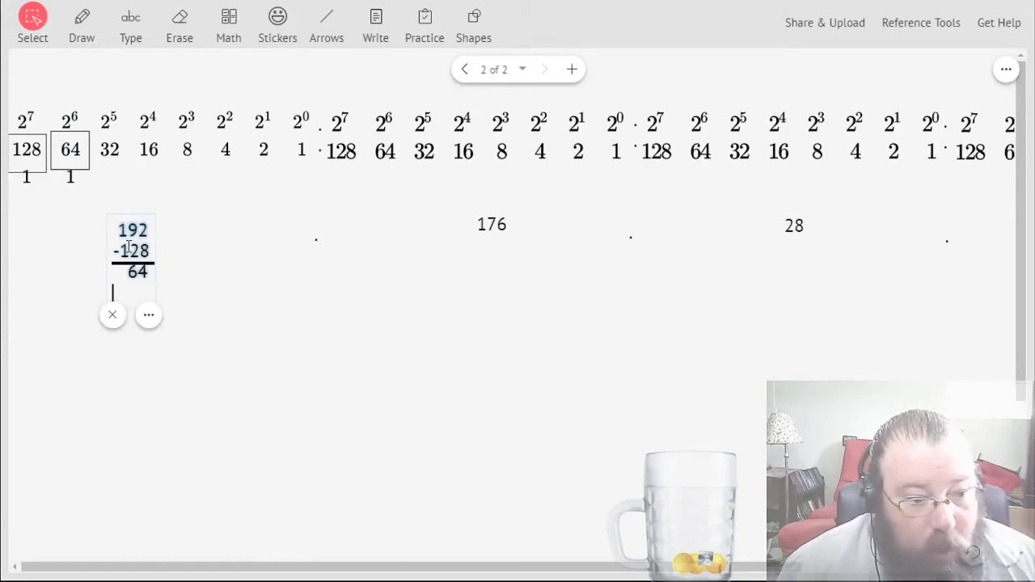
{"action": "type", "text": "-"}
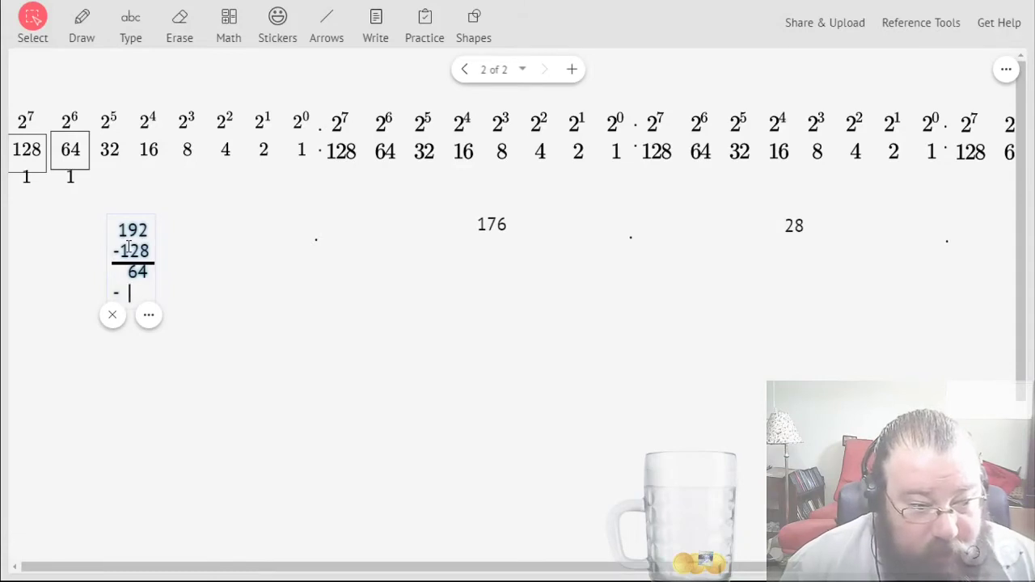
{"action": "type", "text": "  64"}
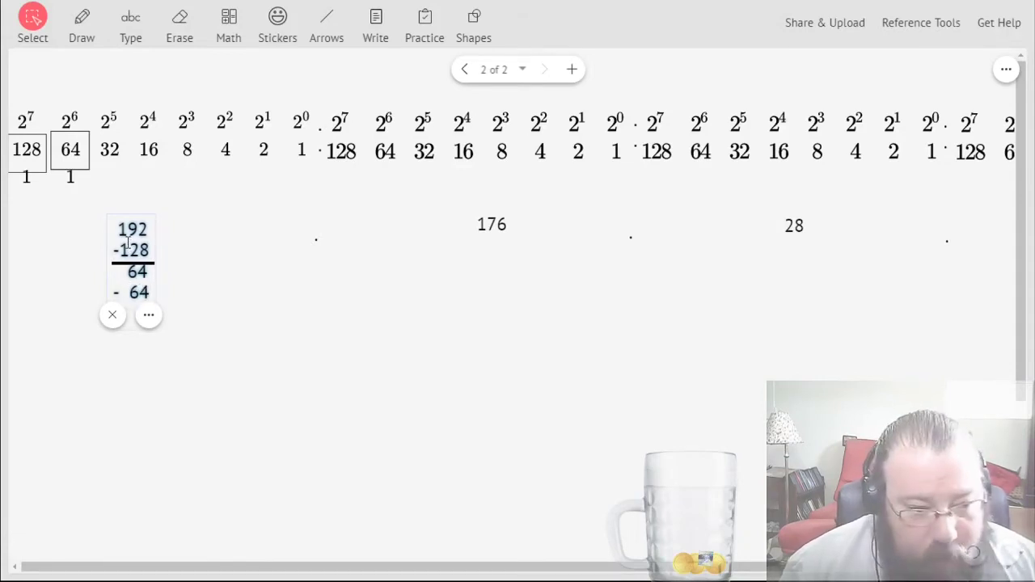
{"action": "key", "text": "Return"}
{"action": "type", "text": "0"}
{"action": "left_click", "coordinate": [399, 322]}
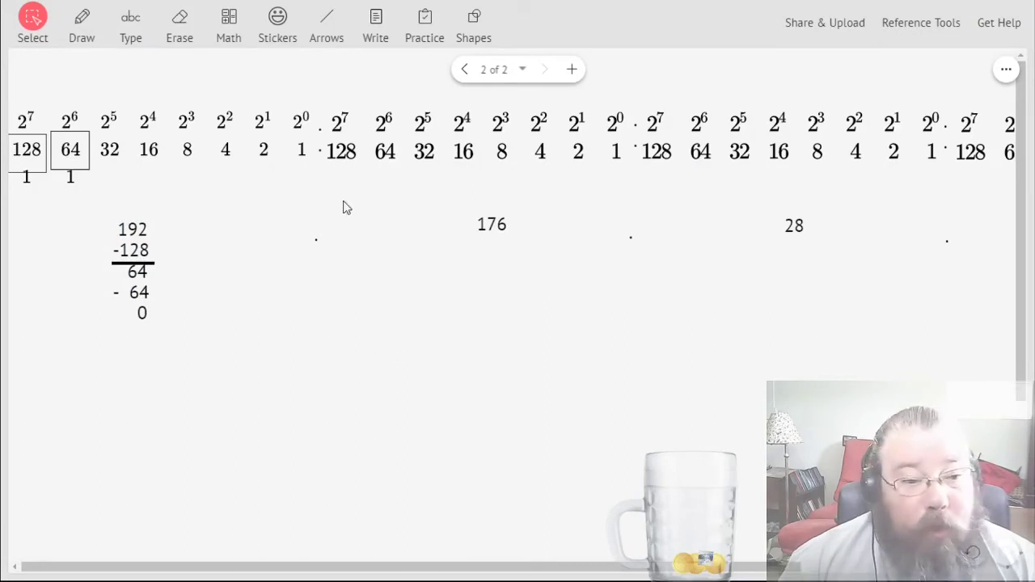
Fill the first octet's remaining bits with zeros so it reads 11000000.
{"action": "double_click", "coordinate": [158, 115]}
{"action": "key", "text": "Left"}
{"action": "key", "text": "Left"}
{"action": "key", "text": "Left"}
{"action": "key", "text": "Left"}
{"action": "key", "text": "Left"}
{"action": "key", "text": "Left"}
{"action": "key", "text": "Left"}
{"action": "key", "text": "Left"}
{"action": "key", "text": "Left"}
{"action": "key", "text": "Left"}
{"action": "key", "text": "Left"}
{"action": "key", "text": "Left"}
{"action": "key", "text": "Left"}
{"action": "key", "text": "Left"}
{"action": "key", "text": "Left"}
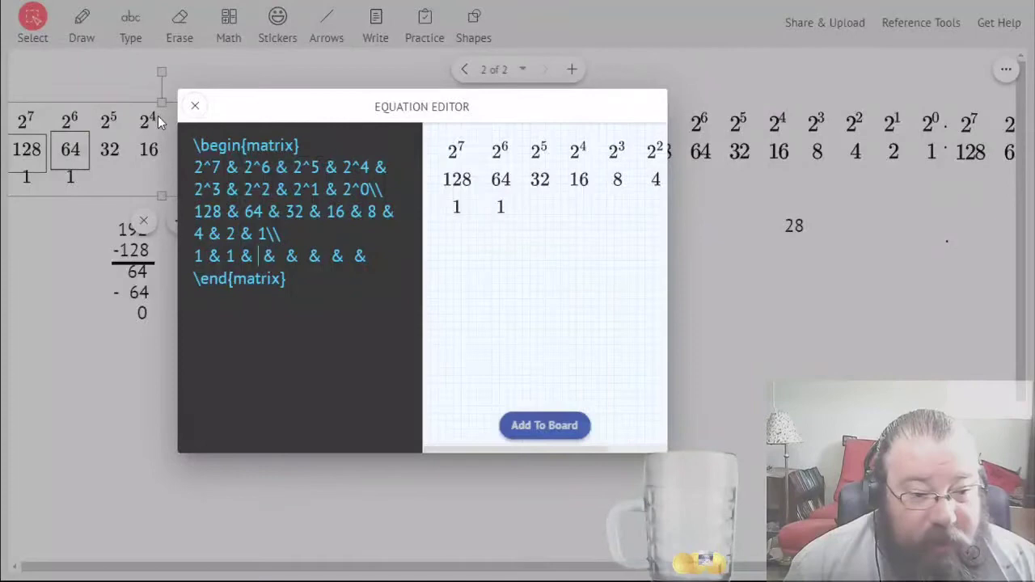
{"action": "type", "text": "0"}
{"action": "type", "text": "0"}
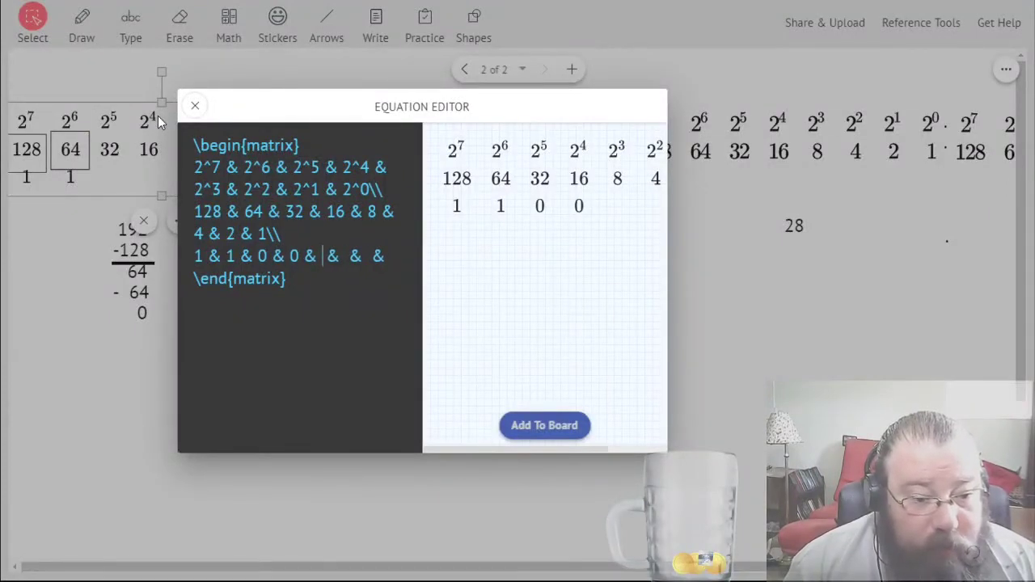
{"action": "type", "text": "0"}
{"action": "key", "text": "Right"}
{"action": "key", "text": "Right"}
{"action": "type", "text": "0"}
{"action": "key", "text": "Right"}
{"action": "key", "text": "Right"}
{"action": "type", "text": "0"}
{"action": "key", "text": "End"}
{"action": "type", "text": "0"}
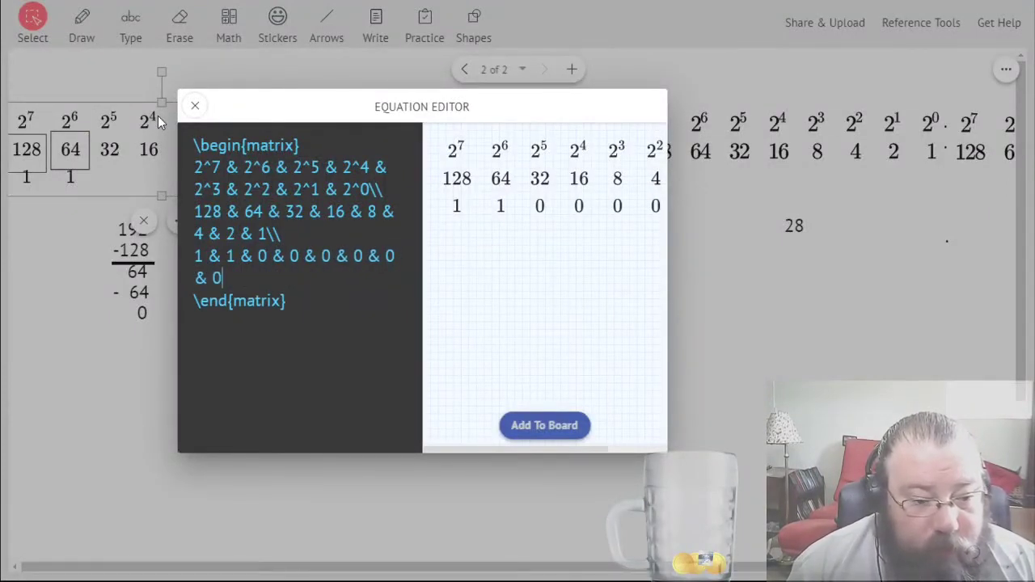
{"action": "left_click", "coordinate": [579, 429]}
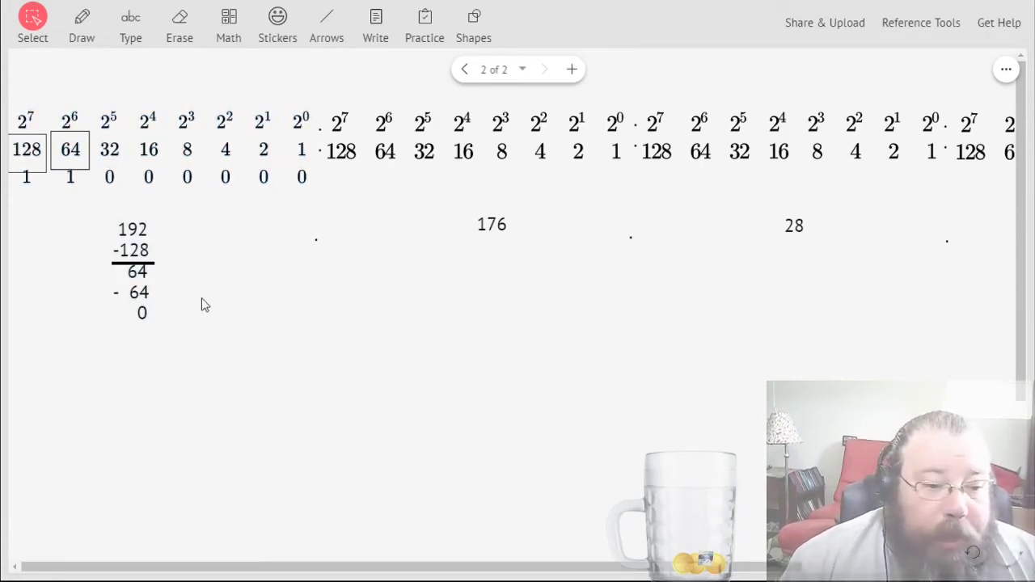
Enter a 1 bit under 128 in the second octet table's bit row.
{"action": "left_click", "coordinate": [463, 152]}
{"action": "double_click", "coordinate": [464, 152]}
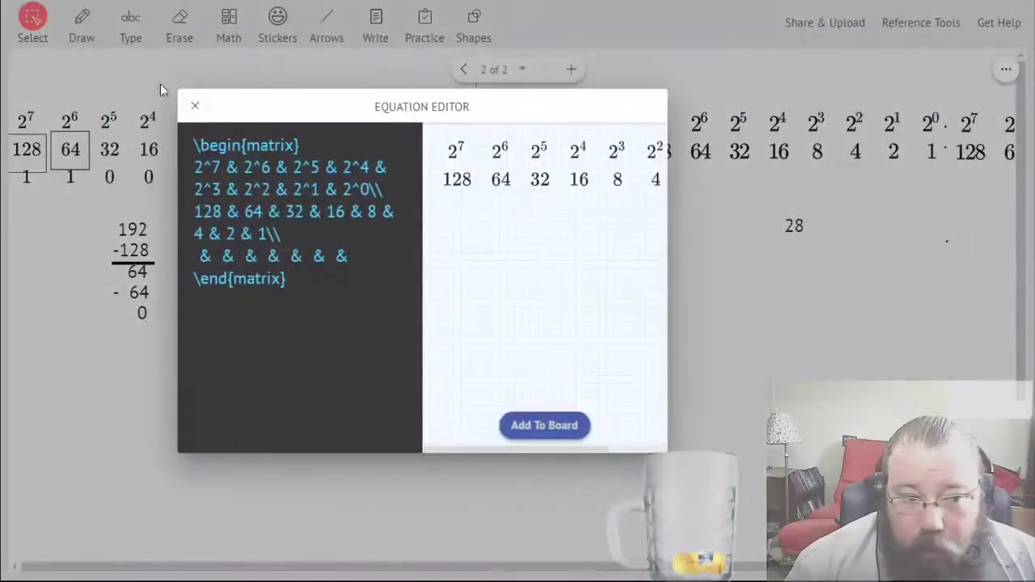
{"action": "left_click", "coordinate": [199, 106]}
{"action": "left_click", "coordinate": [465, 340]}
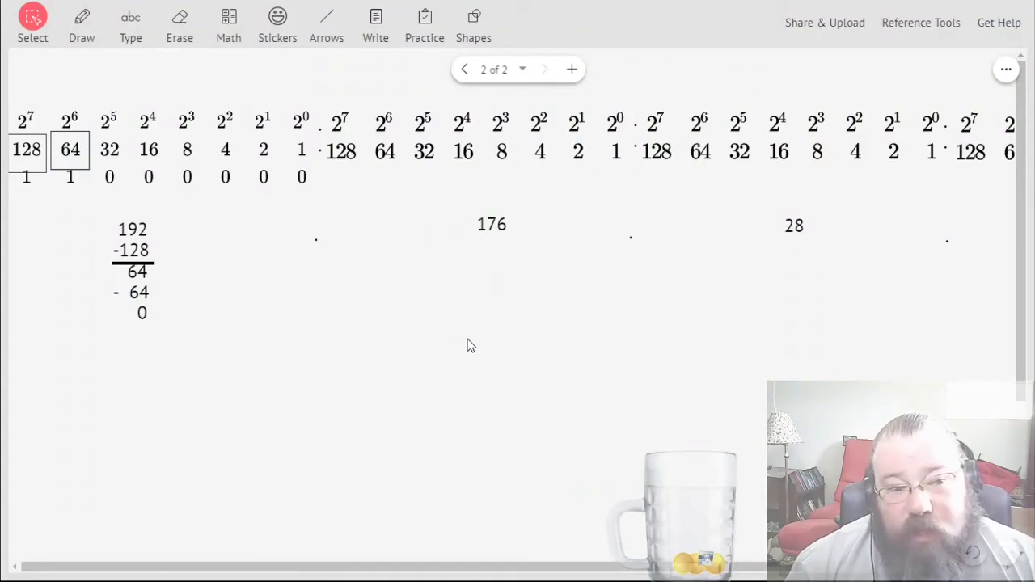
{"action": "double_click", "coordinate": [338, 139]}
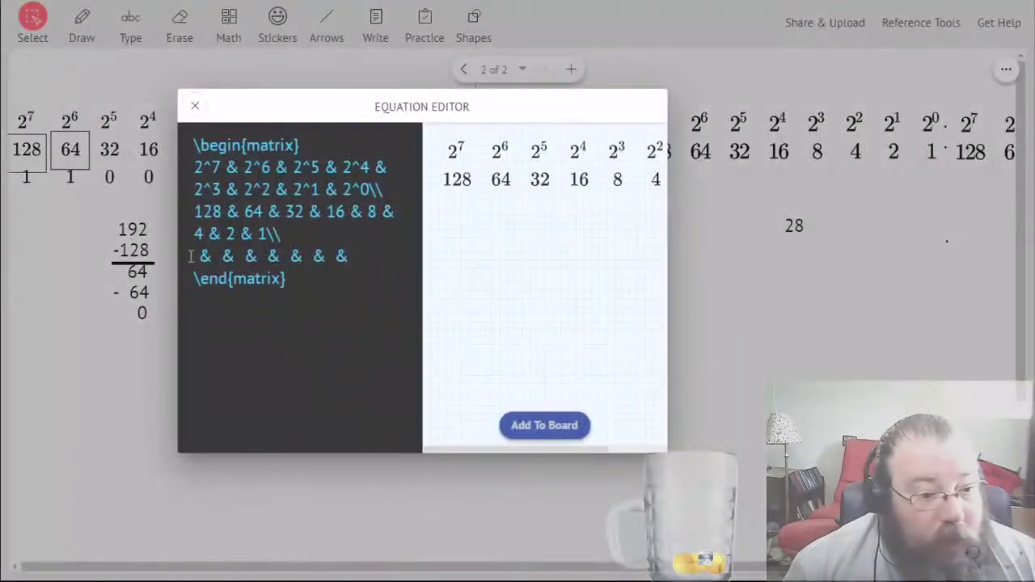
{"action": "left_click", "coordinate": [191, 257]}
{"action": "type", "text": "1"}
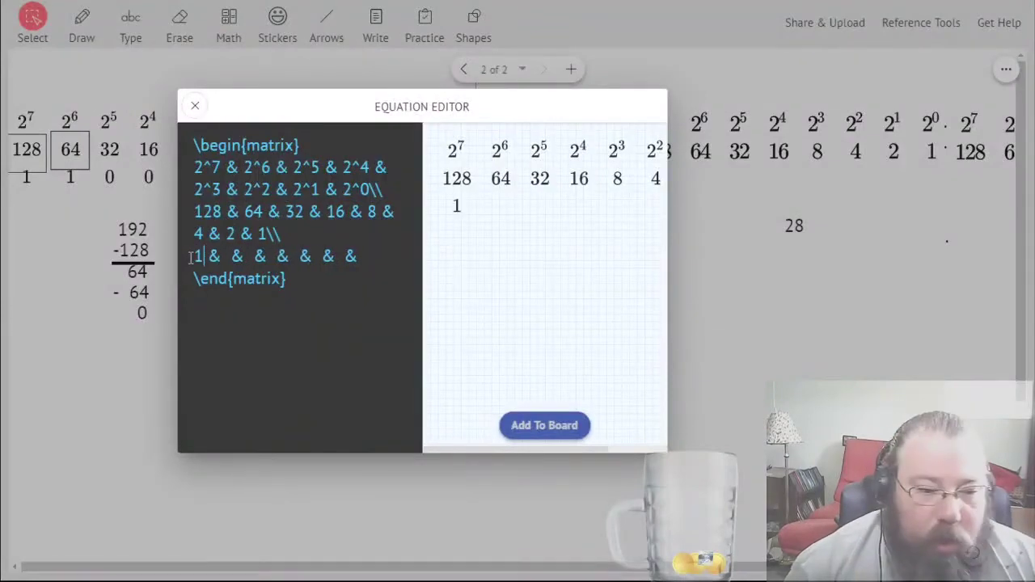
{"action": "left_click", "coordinate": [571, 427]}
{"action": "double_click", "coordinate": [489, 225]}
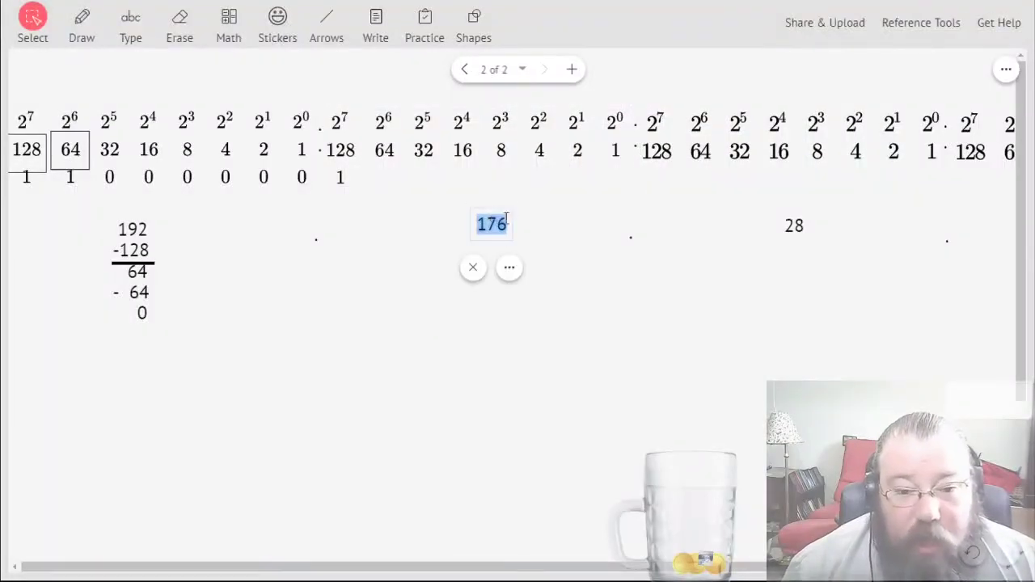
{"action": "left_click", "coordinate": [507, 224]}
Write the subtraction 176 - 128 = 48 under the second octet.
{"action": "key", "text": "Return"}
{"action": "type", "text": "-128"}
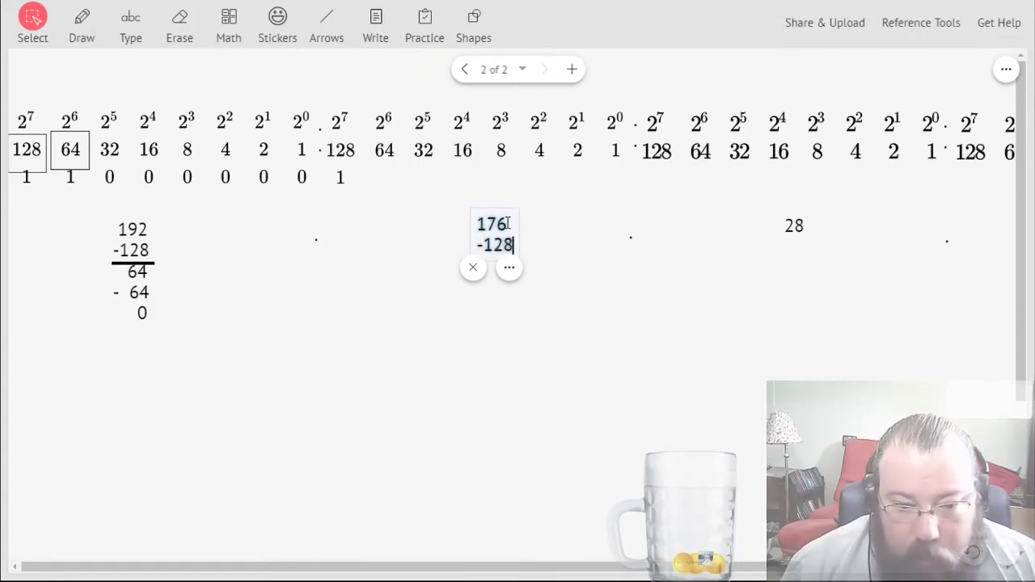
{"action": "key", "text": "Home"}
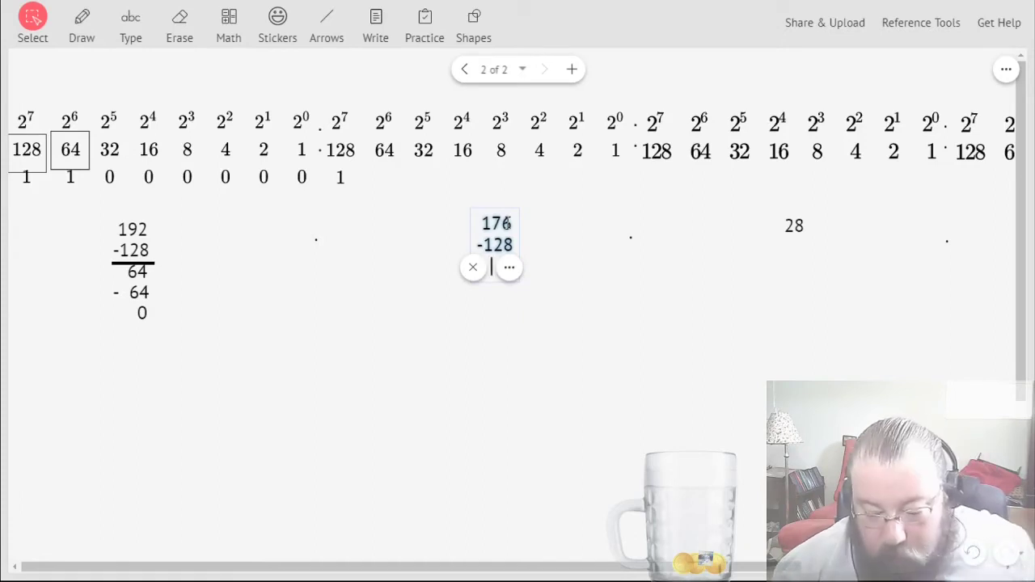
{"action": "left_click", "coordinate": [321, 469]}
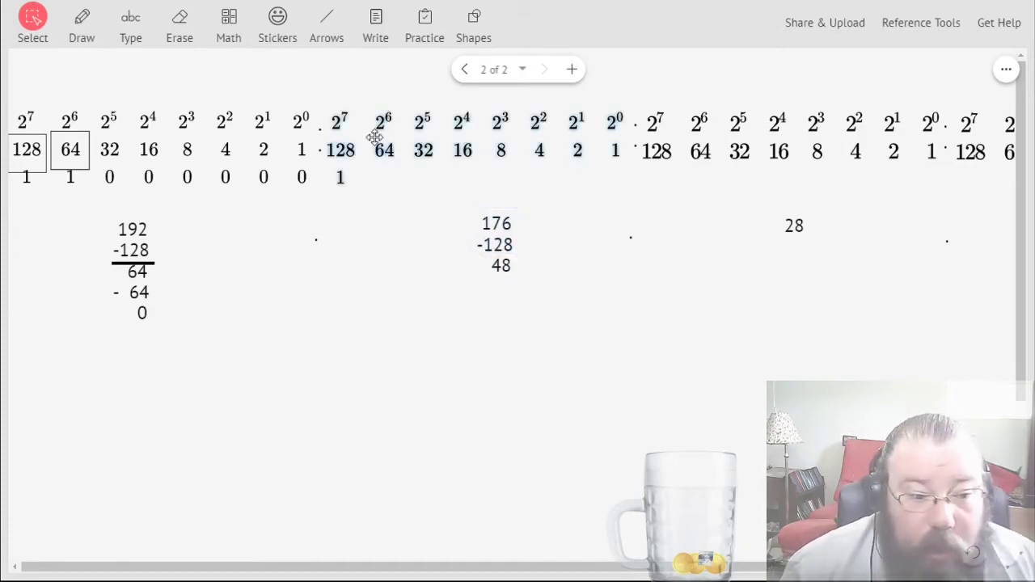
Draw result lines under '- 64' in the first subtraction and under -128 above 48.
{"action": "left_click", "coordinate": [327, 23]}
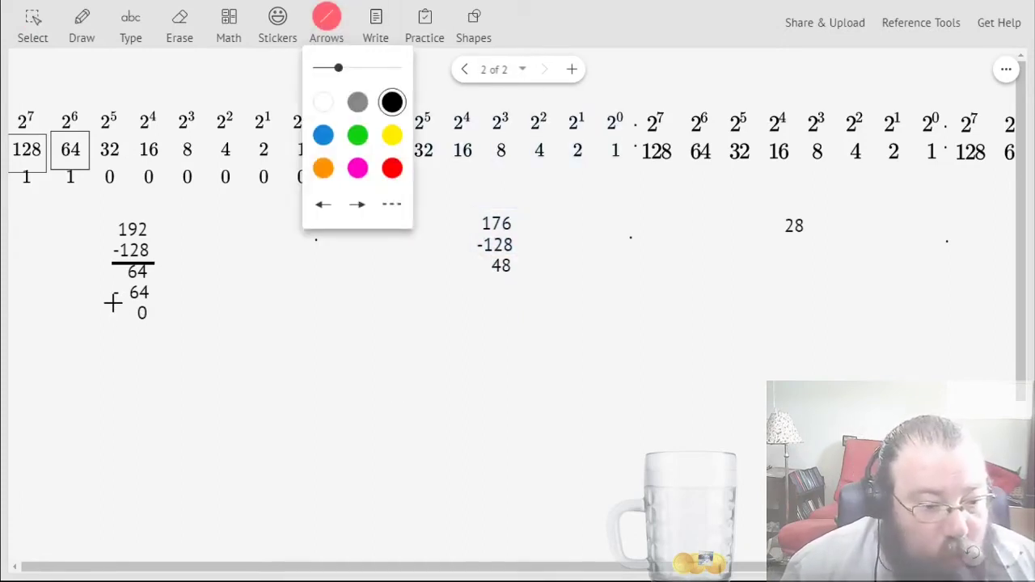
{"action": "left_click_drag", "start_coordinate": [113, 302], "coordinate": [154, 301]}
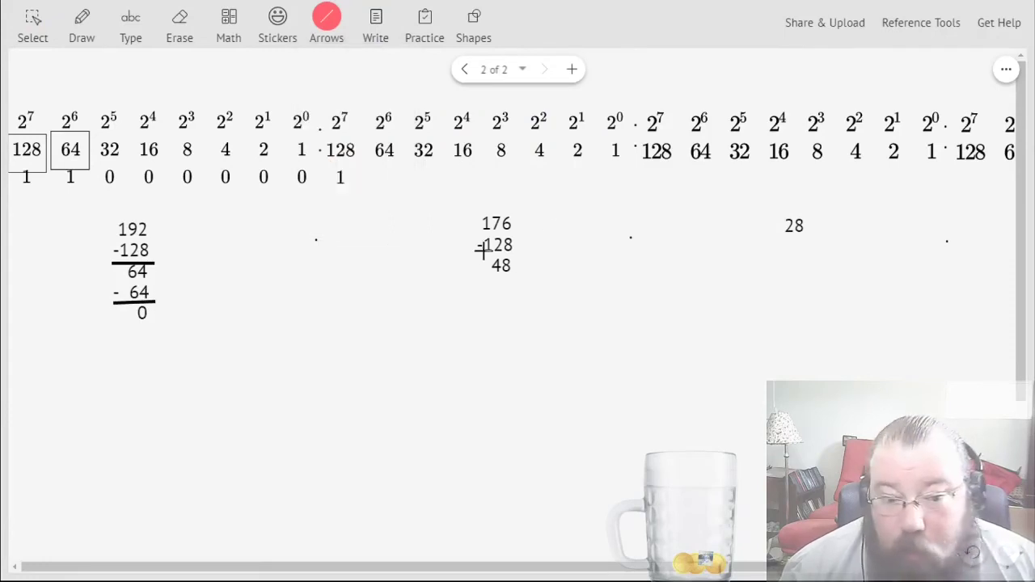
{"action": "left_click_drag", "start_coordinate": [474, 256], "coordinate": [531, 257]}
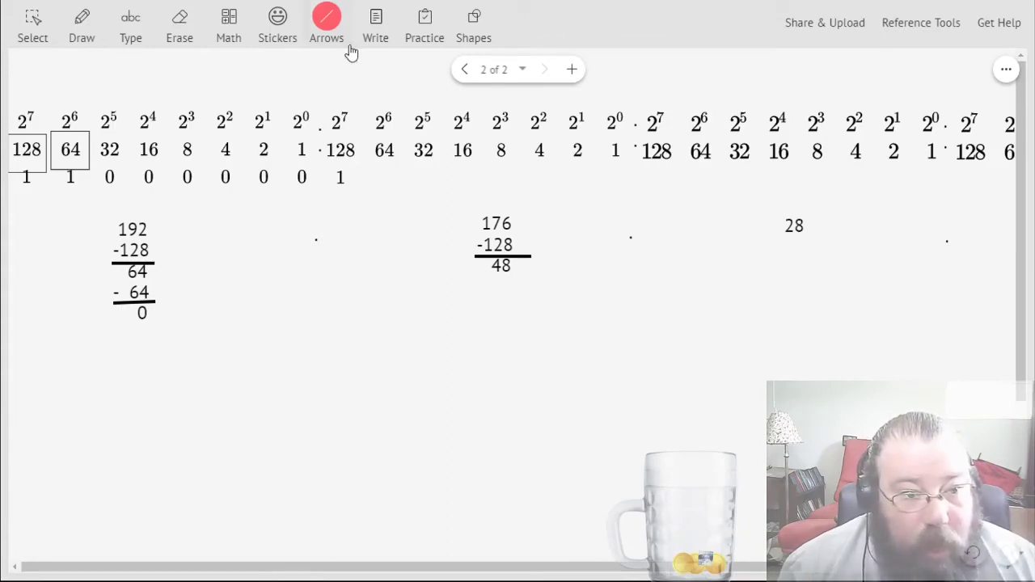
{"action": "left_click", "coordinate": [32, 20]}
Enter 0 as the second octet's 2^6 bit and put the table back on the board.
{"action": "left_click", "coordinate": [469, 166]}
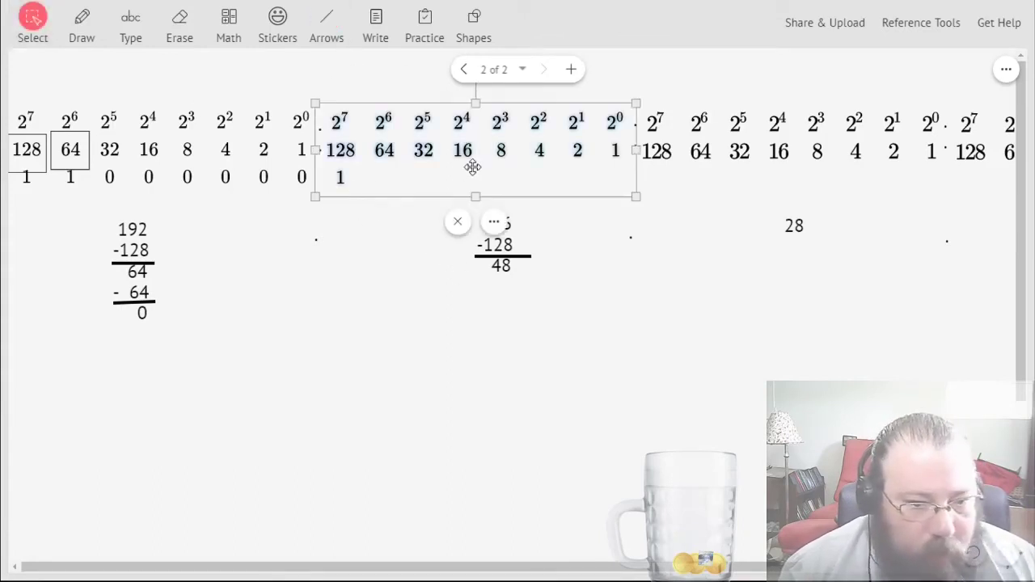
{"action": "double_click", "coordinate": [475, 171]}
{"action": "key", "text": "Up"}
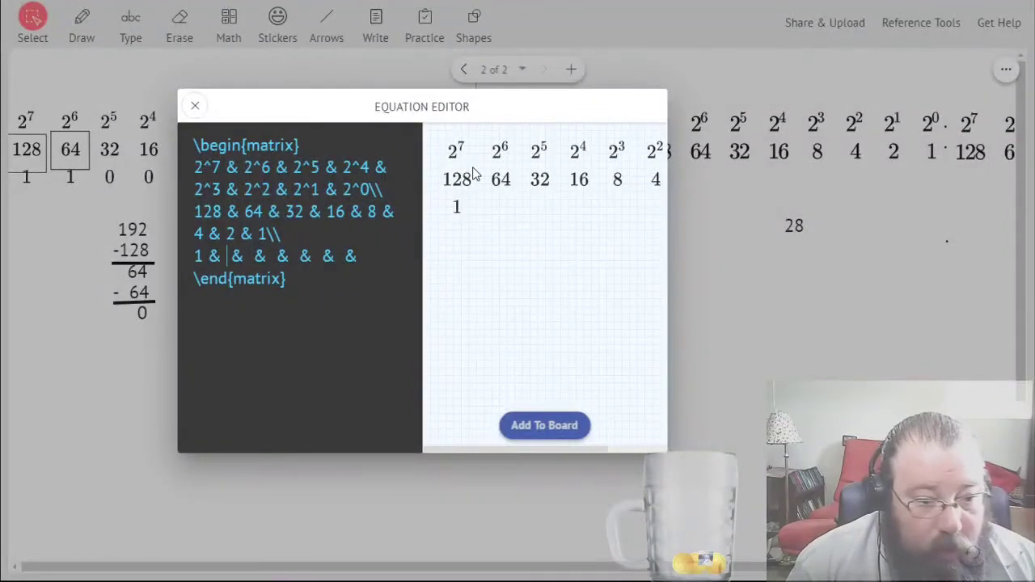
{"action": "type", "text": "0"}
{"action": "left_click", "coordinate": [517, 423]}
Add -0 and 48 under the 176 subtraction's 48, and underline the -0.
{"action": "left_click", "coordinate": [501, 246]}
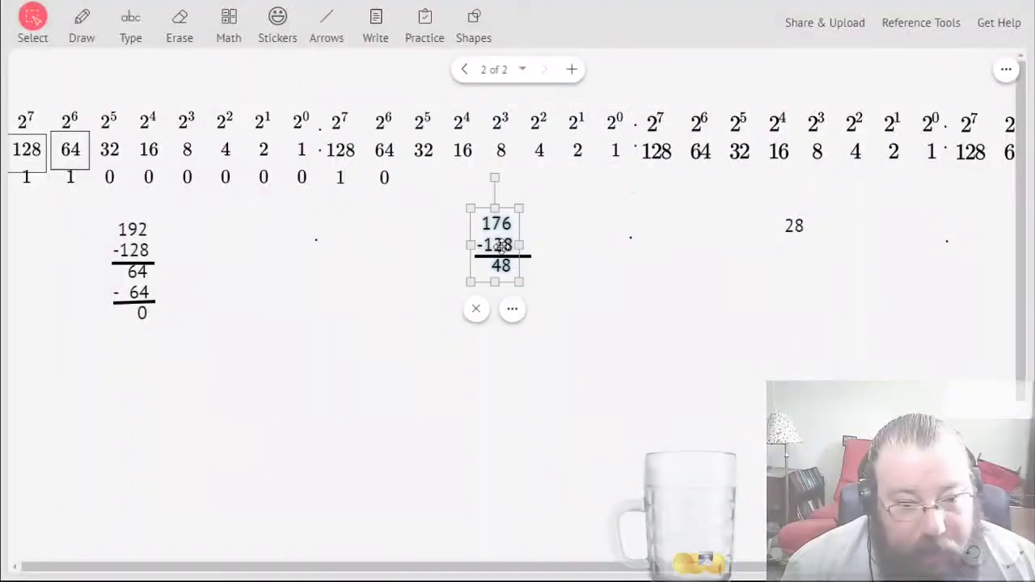
{"action": "double_click", "coordinate": [501, 247]}
{"action": "left_click", "coordinate": [536, 279]}
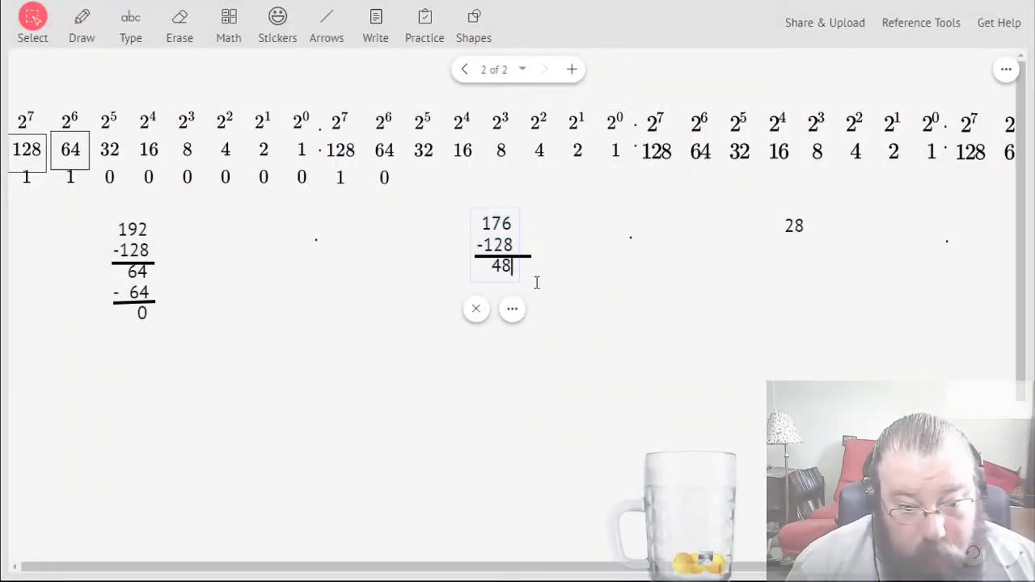
{"action": "key", "text": "Return"}
{"action": "type", "text": "-0 "}
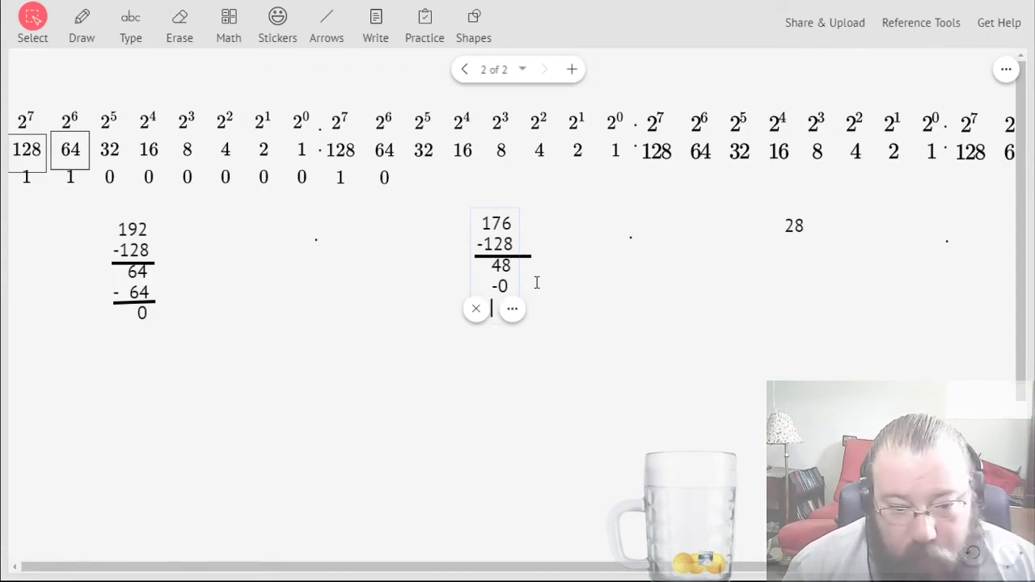
{"action": "type", "text": "48"}
{"action": "key", "text": "Escape"}
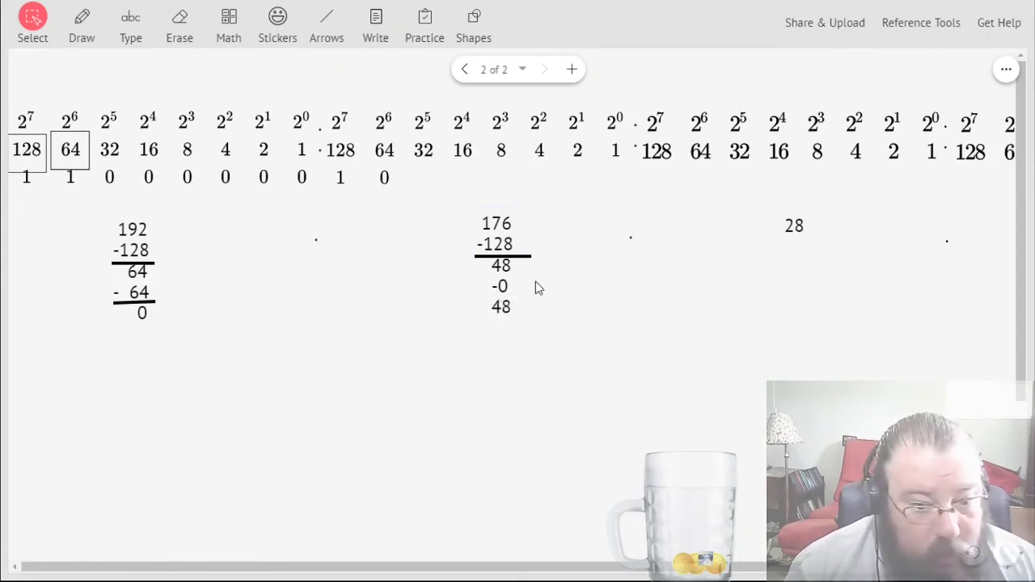
{"action": "left_click", "coordinate": [320, 13]}
{"action": "left_click_drag", "start_coordinate": [465, 296], "coordinate": [532, 296]}
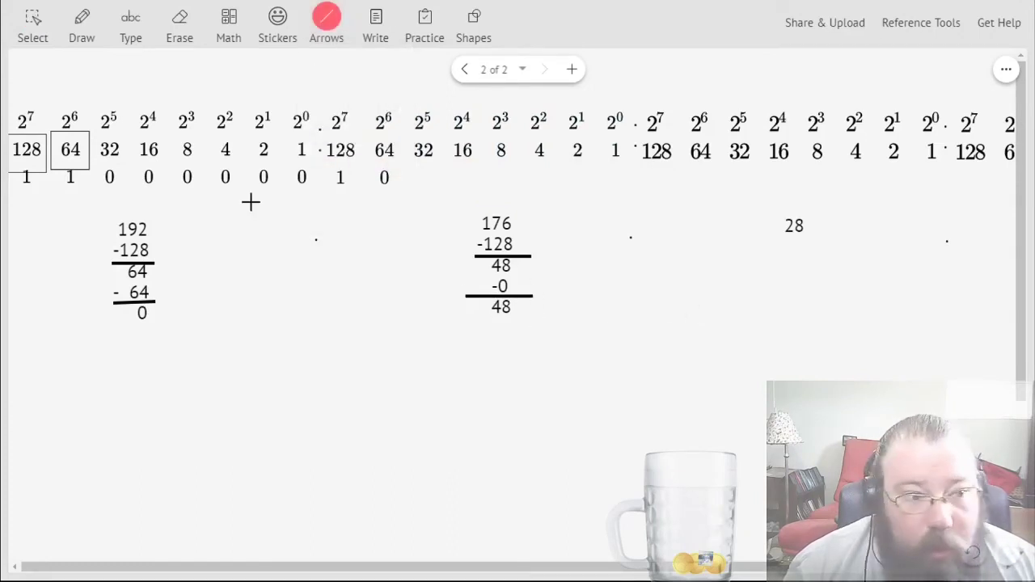
{"action": "left_click", "coordinate": [33, 14]}
Set the second octet's 2^5 bit to 1 so its bits begin 101.
{"action": "left_click", "coordinate": [371, 168]}
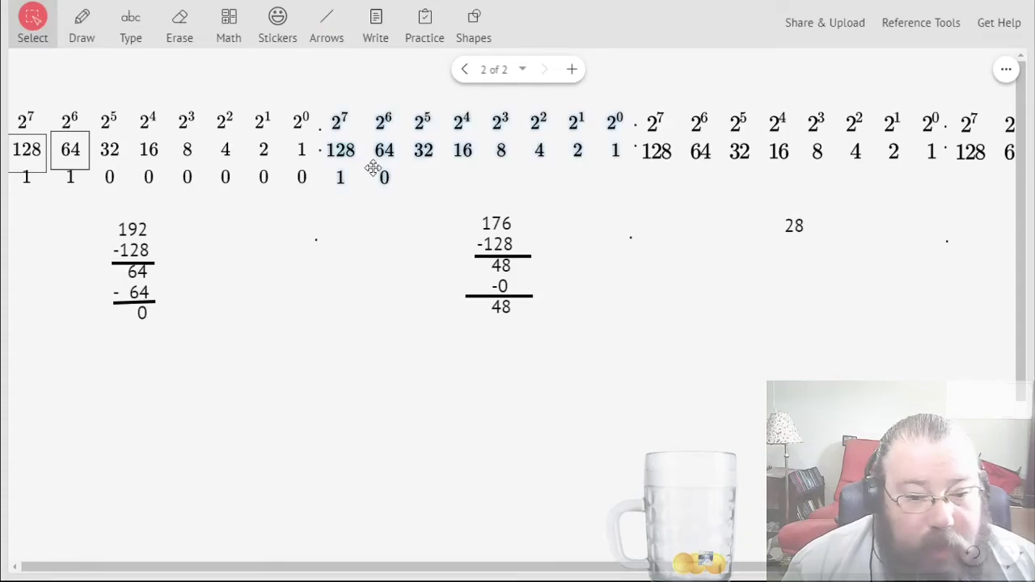
{"action": "double_click", "coordinate": [411, 156]}
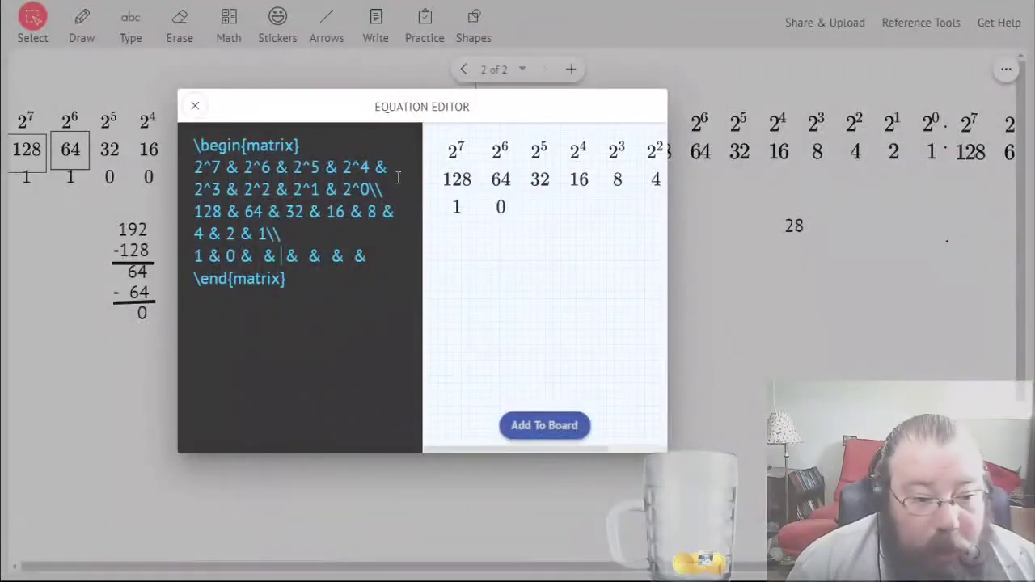
{"action": "key", "text": "Left"}
{"action": "key", "text": "Left"}
{"action": "type", "text": "1"}
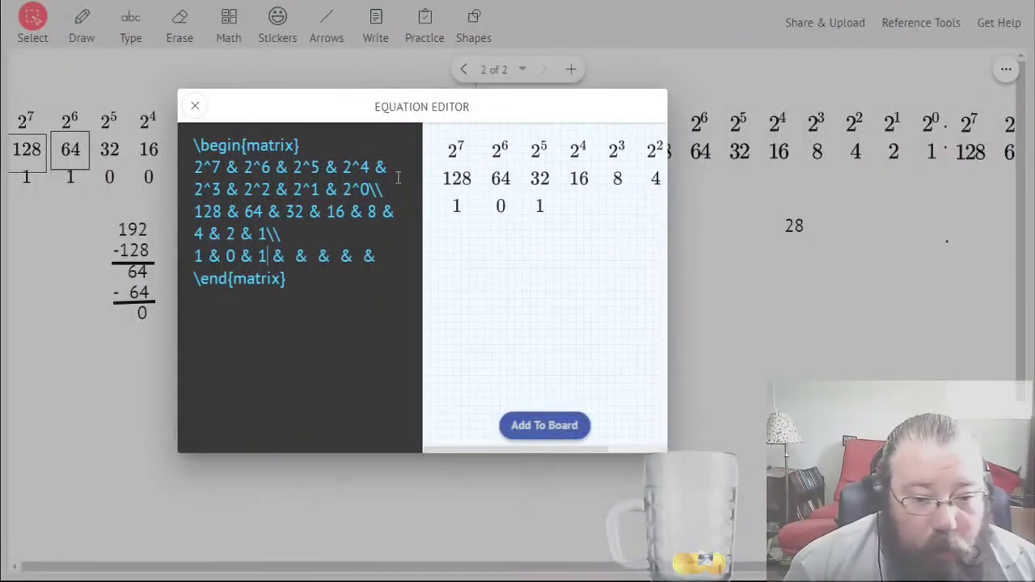
{"action": "left_click", "coordinate": [546, 427]}
Add -32 and 16 below the bottom 48 in the 176 subtraction.
{"action": "left_click", "coordinate": [505, 321]}
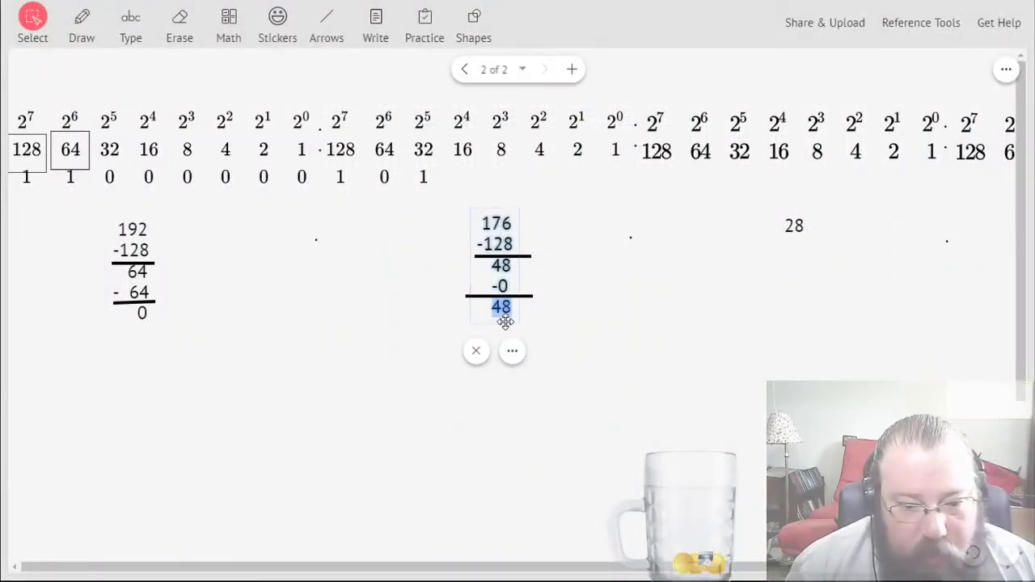
{"action": "key", "text": "Right"}
{"action": "key", "text": "Return"}
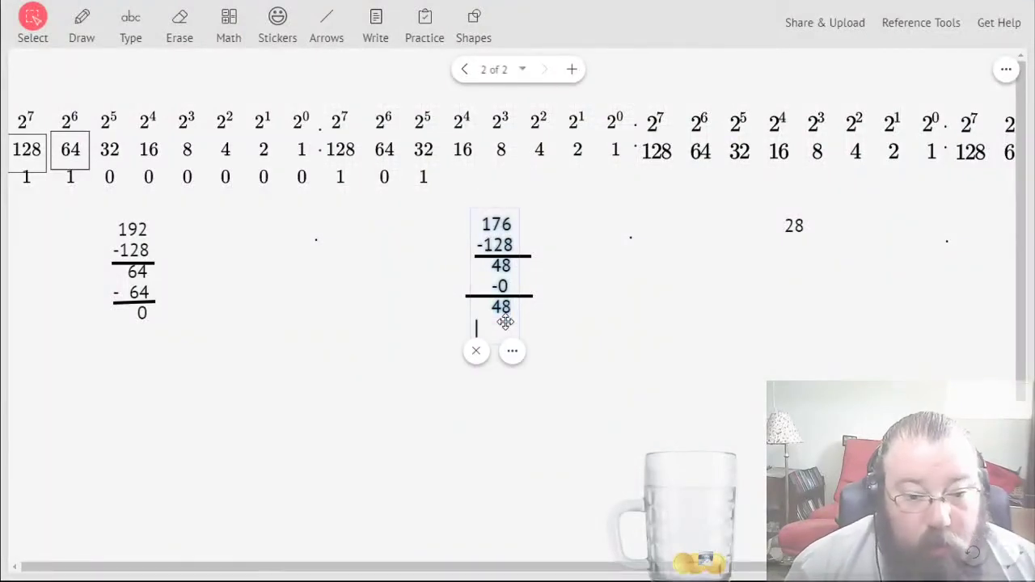
{"action": "type", "text": "-32"}
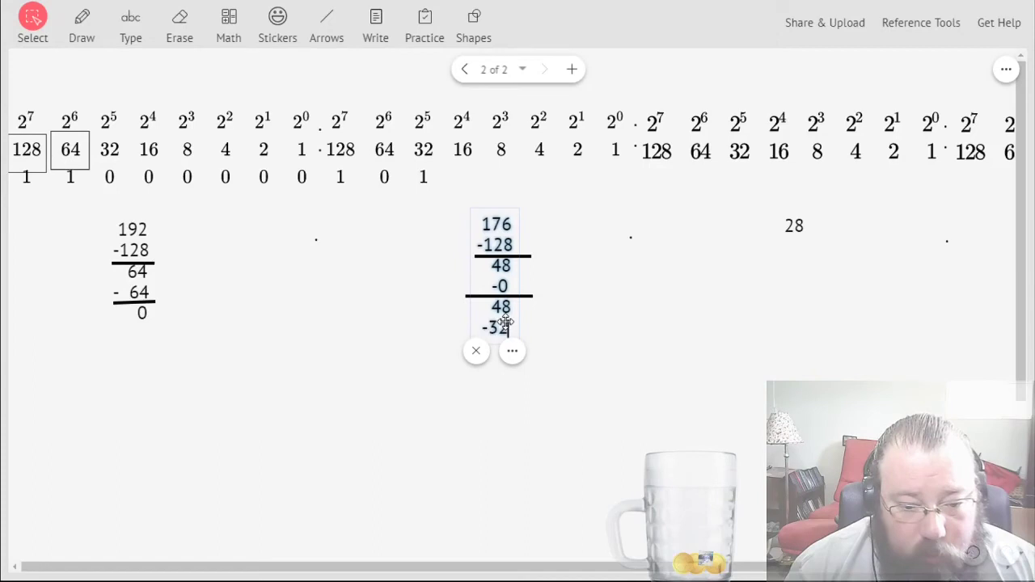
{"action": "key", "text": "Left"}
{"action": "key", "text": "Left"}
{"action": "key", "text": "Left"}
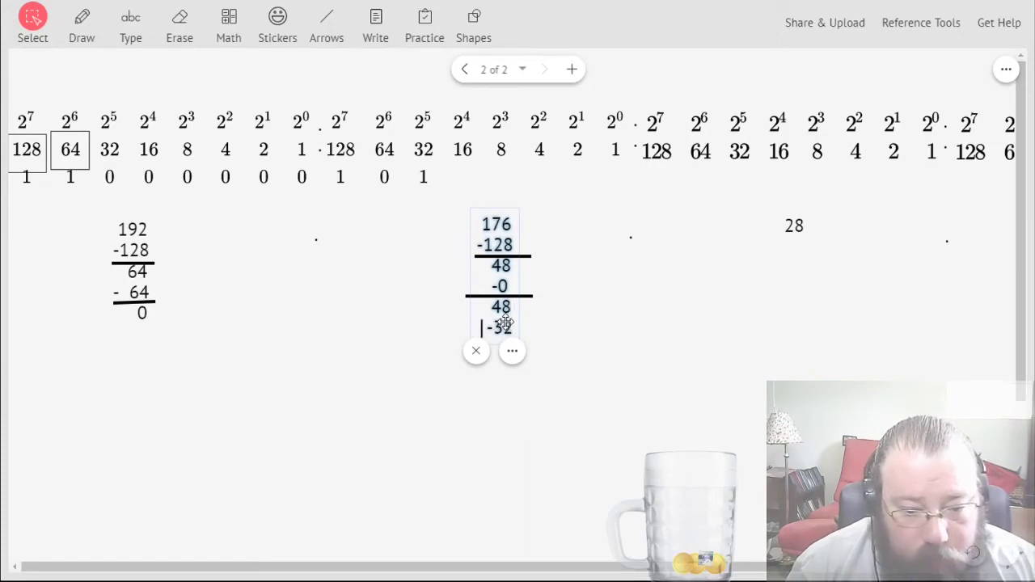
{"action": "key", "text": "Right"}
{"action": "key", "text": "Right"}
{"action": "key", "text": "Right"}
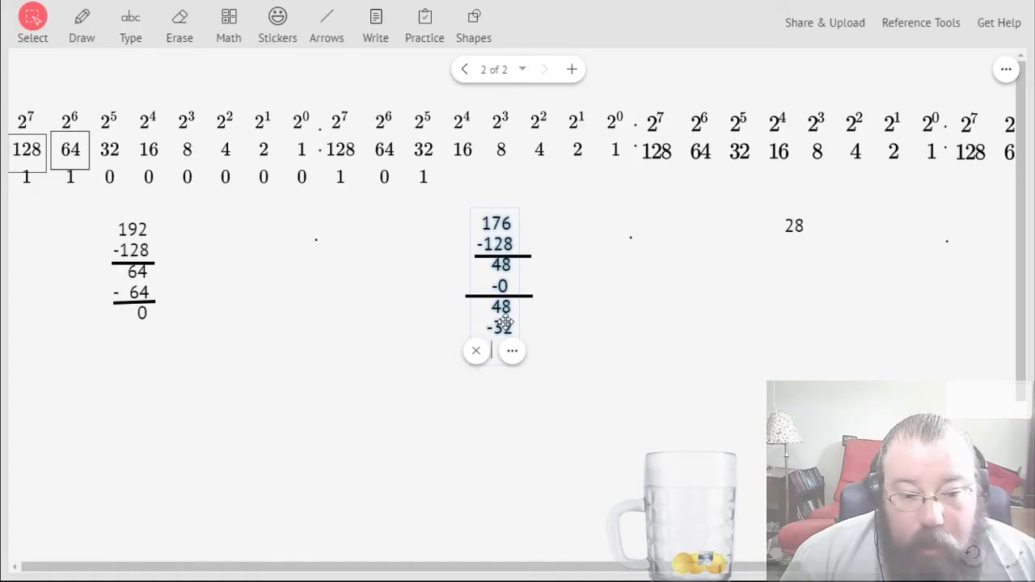
{"action": "type", "text": "16"}
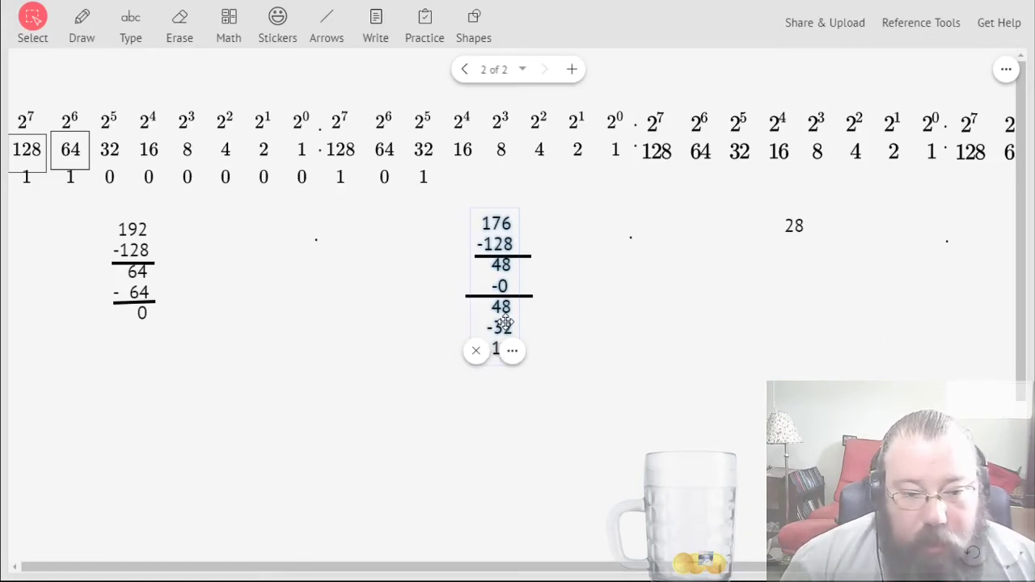
{"action": "left_click", "coordinate": [649, 317]}
Fill the remaining second-octet bits with 1 0 0 0 0, making it 10110000.
{"action": "double_click", "coordinate": [453, 130]}
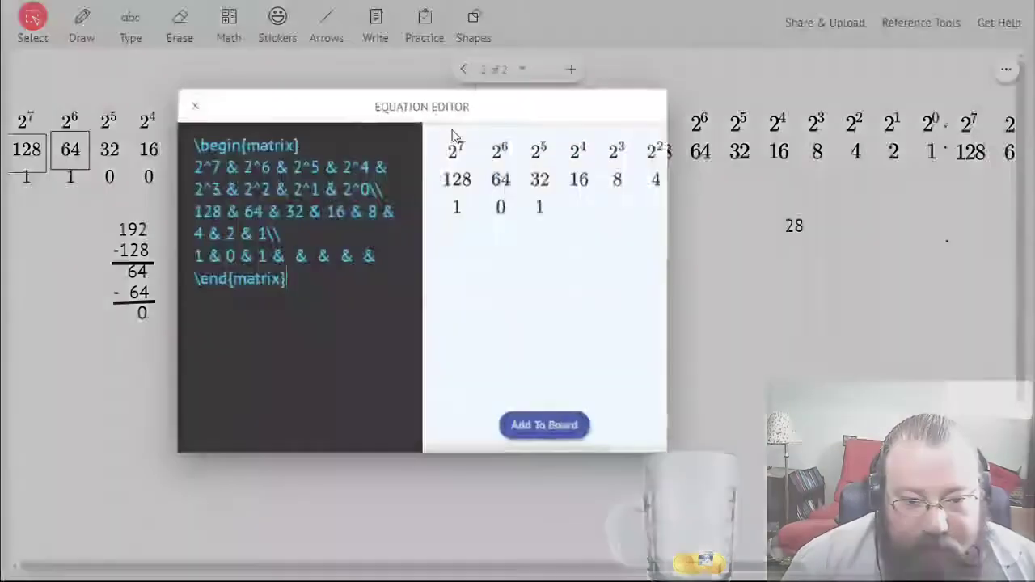
{"action": "key", "text": "Up"}
{"action": "type", "text": "1"}
{"action": "key", "text": "Right"}
{"action": "key", "text": "Right"}
{"action": "type", "text": "0"}
{"action": "key", "text": "Right"}
{"action": "type", "text": "0"}
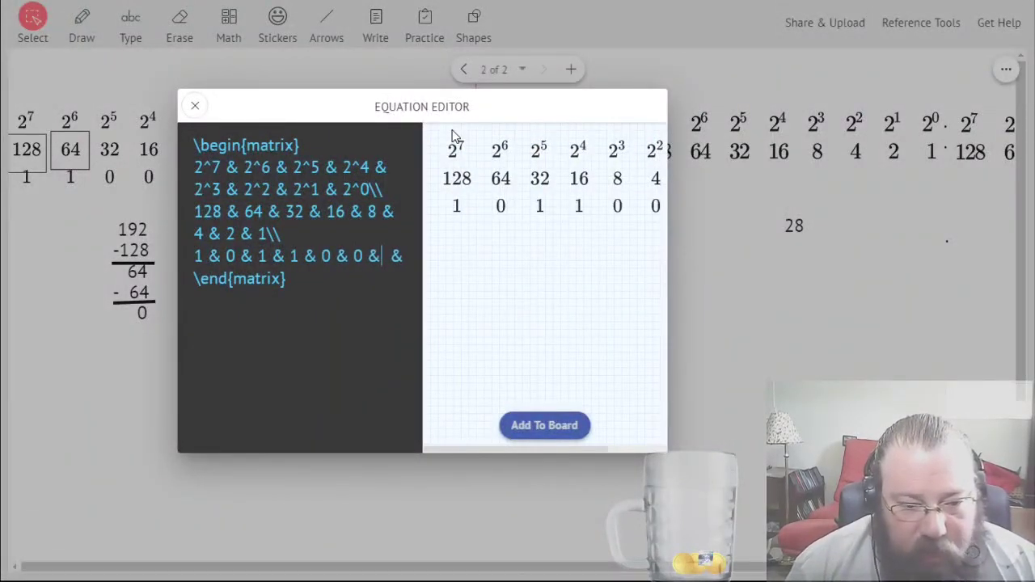
{"action": "key", "text": "Right"}
{"action": "type", "text": "0"}
{"action": "key", "text": "Right"}
{"action": "type", "text": "0"}
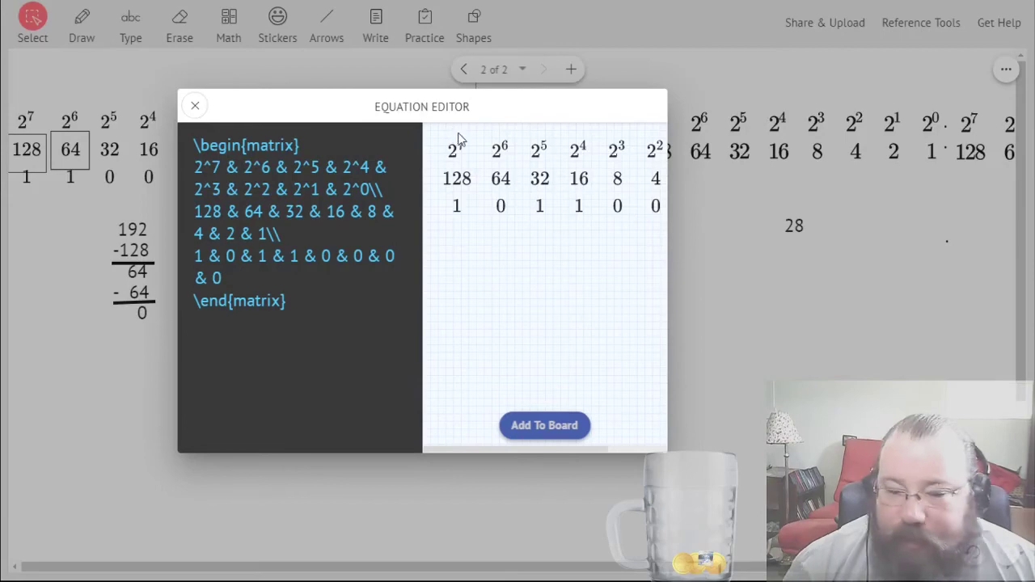
{"action": "left_click", "coordinate": [557, 419]}
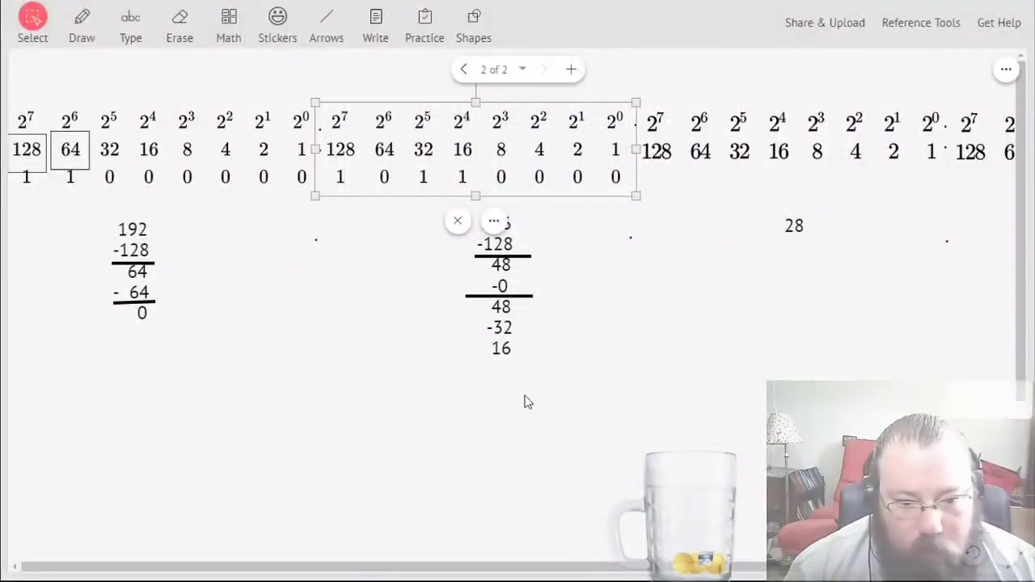
Add -16 and a final 0 below the 16 in the 176 subtraction.
{"action": "left_click", "coordinate": [485, 338]}
{"action": "left_click", "coordinate": [486, 342]}
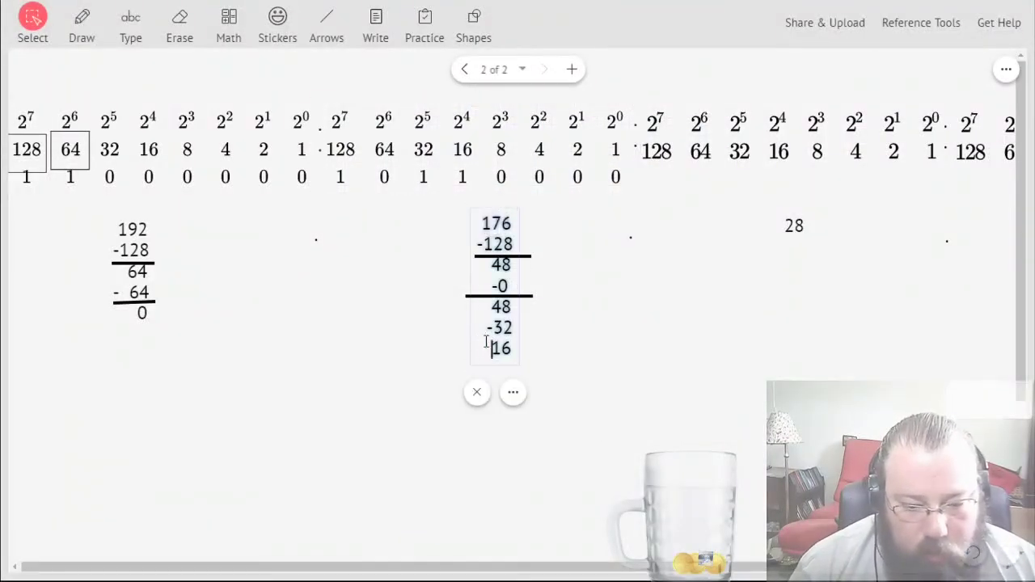
{"action": "key", "text": "End"}
{"action": "key", "text": "Return"}
{"action": "type", "text": "-"}
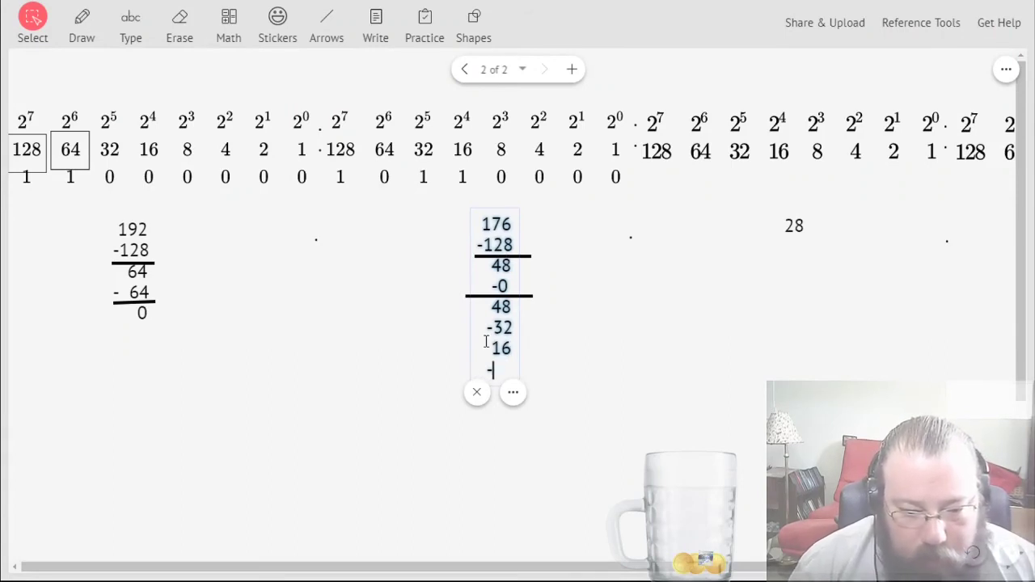
{"action": "type", "text": "  16"}
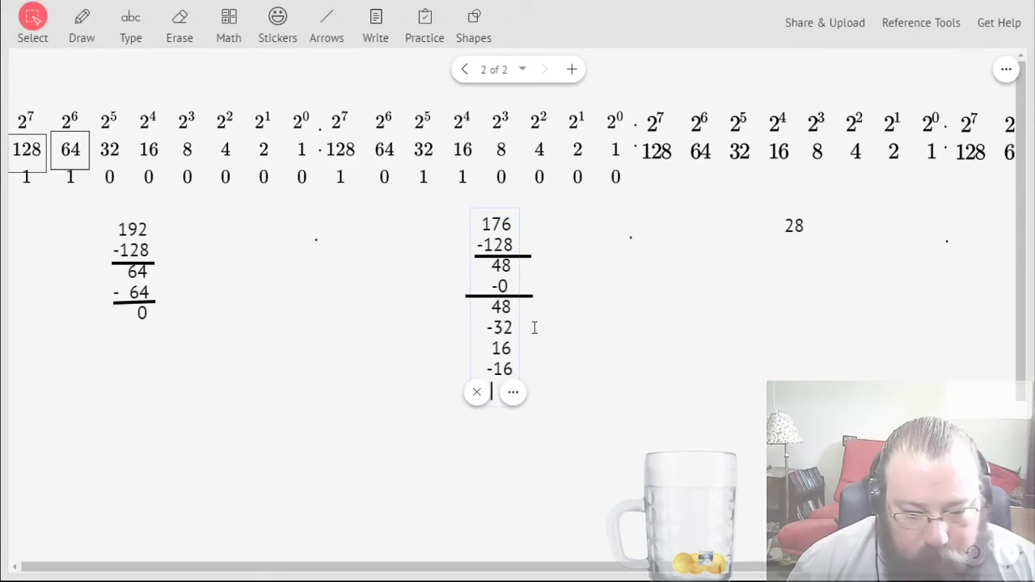
{"action": "type", "text": " 0"}
Draw lines under -32 and between -16 and 0, then open the third octet table.
{"action": "left_click", "coordinate": [602, 350]}
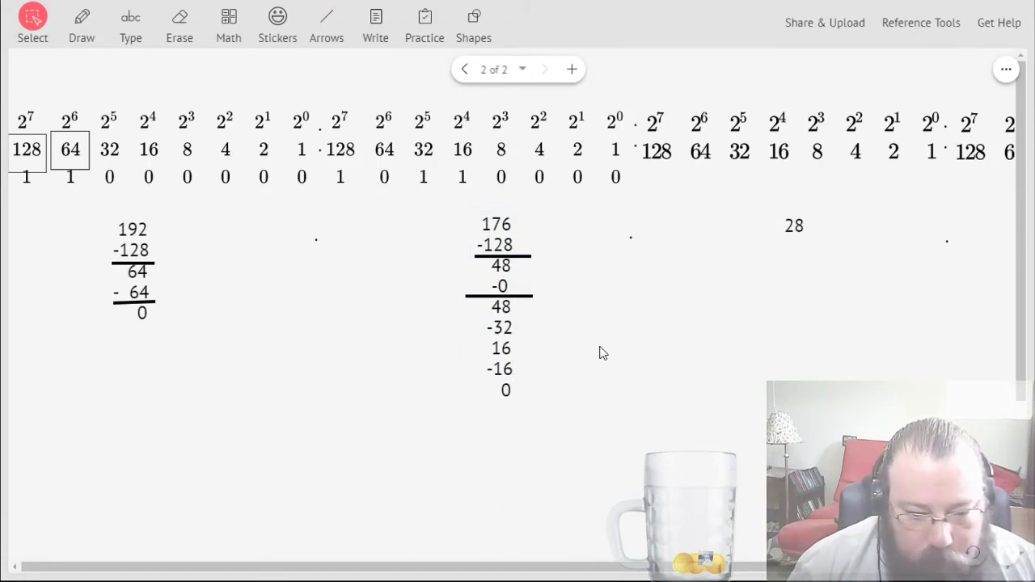
{"action": "left_click", "coordinate": [326, 15]}
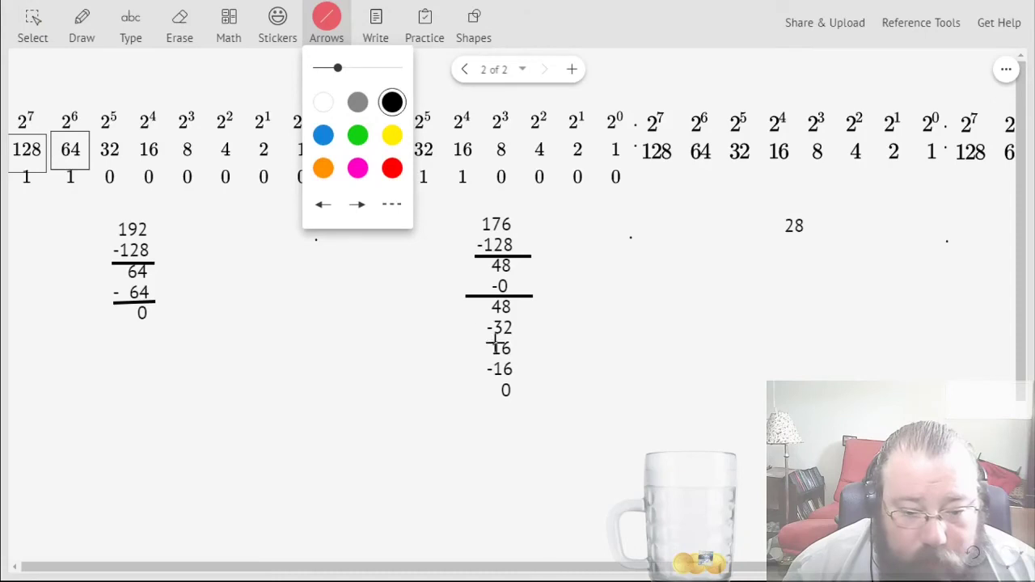
{"action": "left_click_drag", "start_coordinate": [467, 338], "coordinate": [523, 338]}
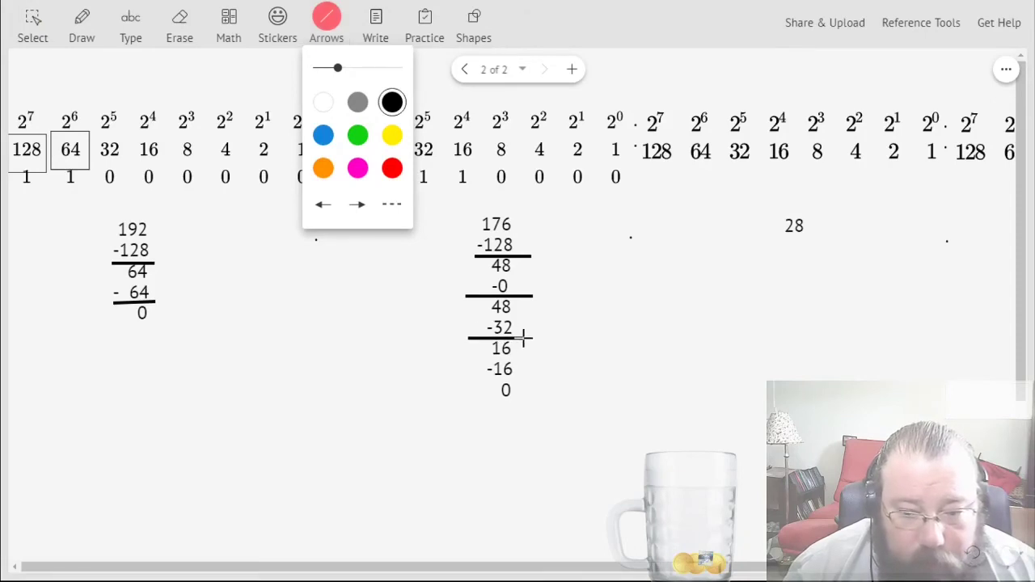
{"action": "left_click_drag", "start_coordinate": [469, 358], "coordinate": [521, 357]}
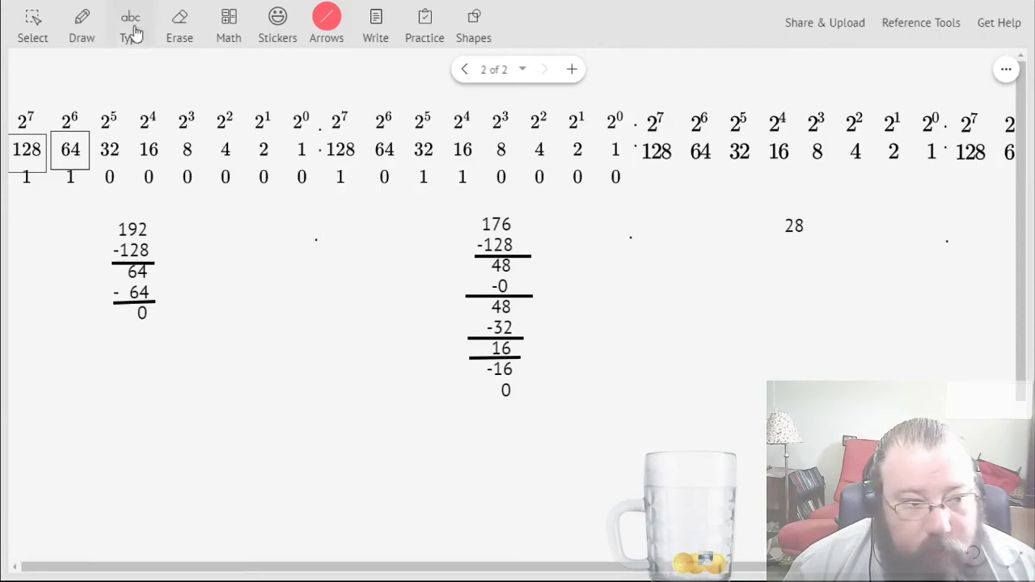
{"action": "left_click", "coordinate": [32, 17]}
{"action": "left_click_drag", "start_coordinate": [474, 357], "coordinate": [473, 378]}
{"action": "left_click", "coordinate": [384, 394]}
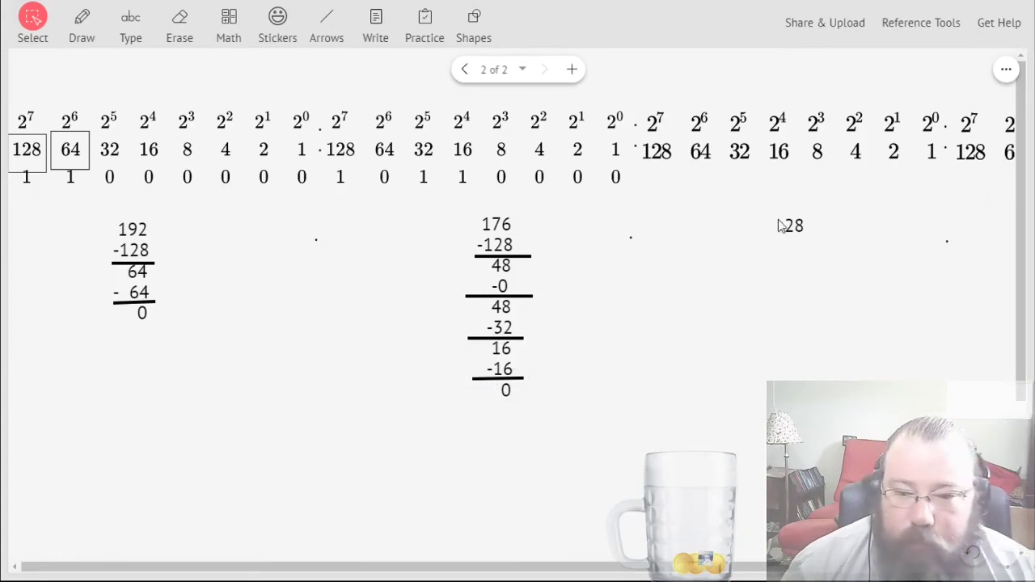
{"action": "left_click", "coordinate": [751, 140]}
{"action": "double_click", "coordinate": [750, 139]}
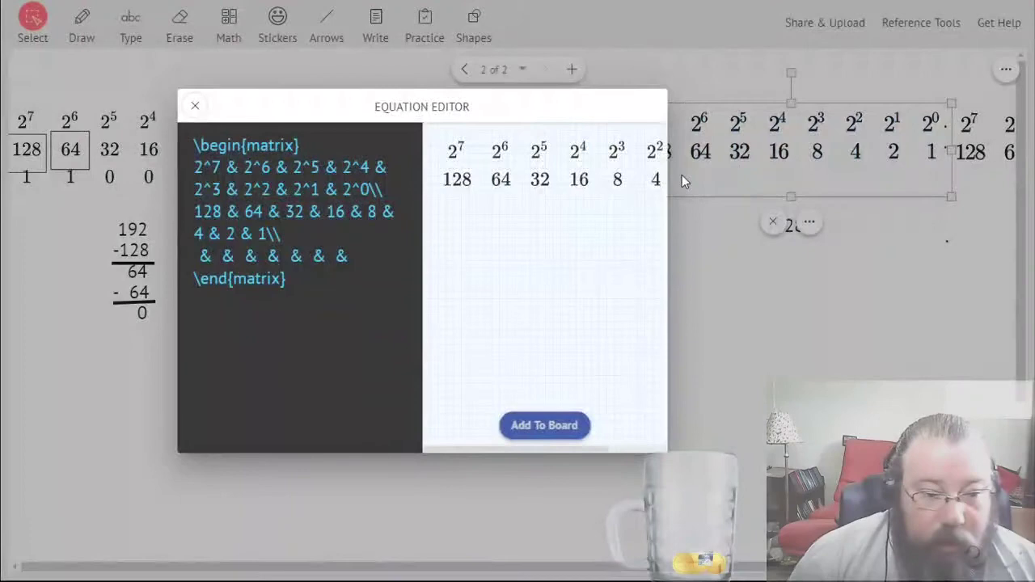
Fill the third octet table's bit row with eight zeros.
{"action": "type", "text": "0"}
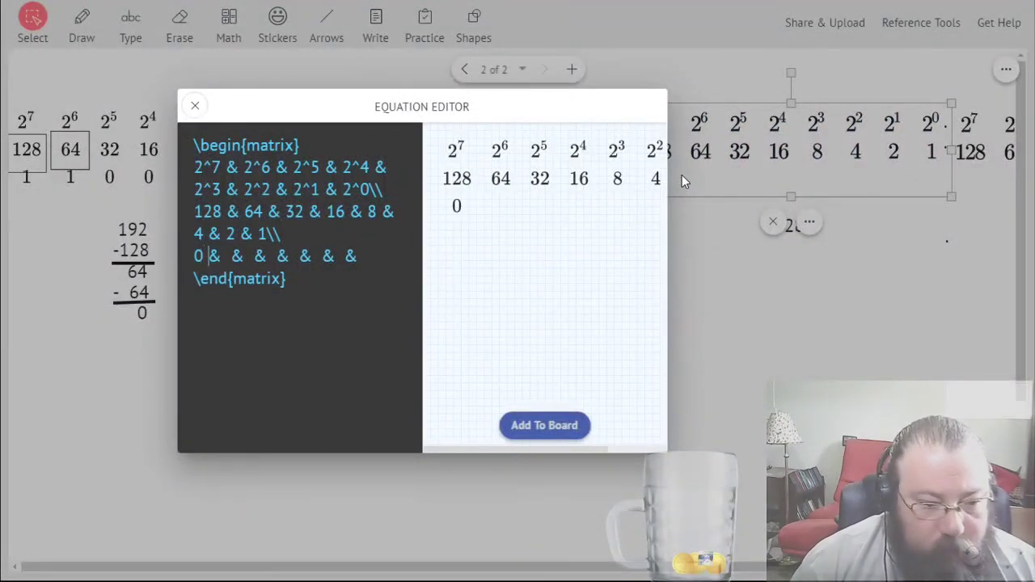
{"action": "key", "text": "Right"}
{"action": "key", "text": "Right"}
{"action": "key", "text": "Right"}
{"action": "type", "text": "0"}
{"action": "key", "text": "Right"}
{"action": "key", "text": "Right"}
{"action": "key", "text": "Right"}
{"action": "type", "text": "0"}
{"action": "key", "text": "Right"}
{"action": "key", "text": "Right"}
{"action": "key", "text": "Right"}
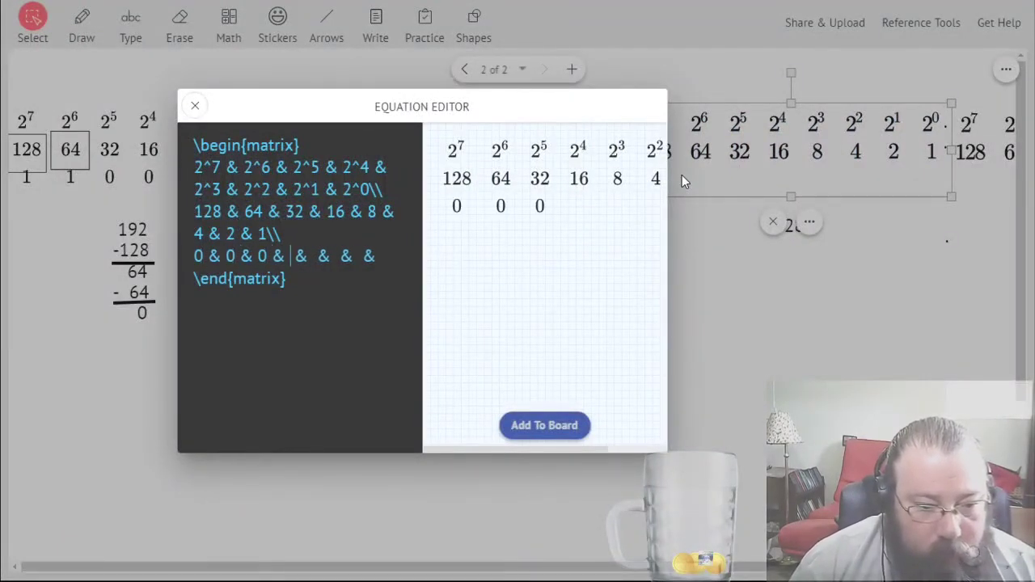
{"action": "type", "text": "0"}
{"action": "key", "text": "Right"}
{"action": "key", "text": "Right"}
{"action": "key", "text": "Right"}
{"action": "type", "text": "0"}
{"action": "key", "text": "Right"}
{"action": "key", "text": "Right"}
{"action": "key", "text": "Right"}
{"action": "type", "text": "0"}
{"action": "key", "text": "Right"}
{"action": "key", "text": "Right"}
{"action": "key", "text": "Right"}
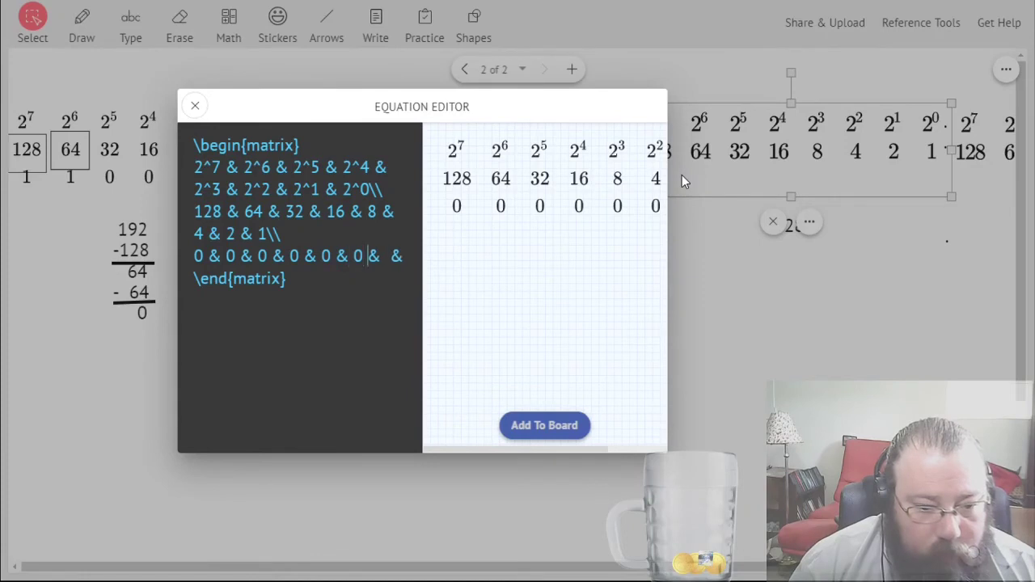
{"action": "type", "text": "0"}
{"action": "key", "text": "Right"}
{"action": "key", "text": "Right"}
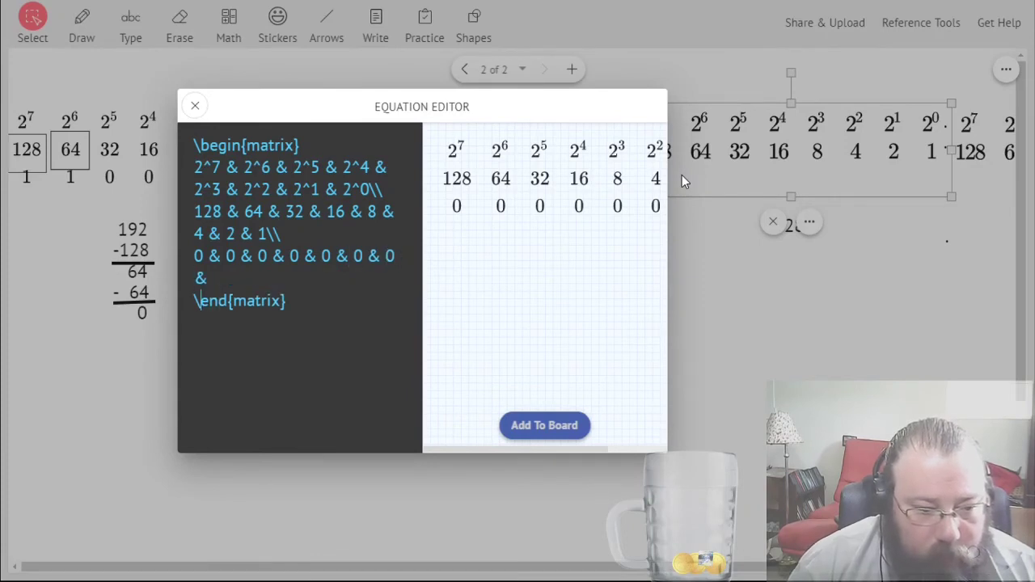
{"action": "type", "text": "0"}
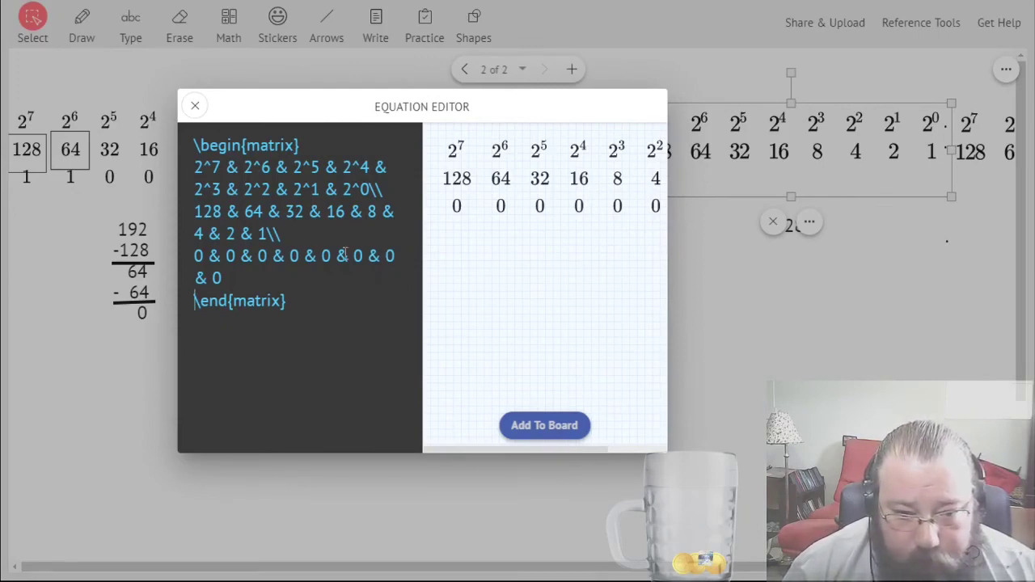
Change the third octet's bit under 16 to 1.
{"action": "double_click", "coordinate": [293, 256]}
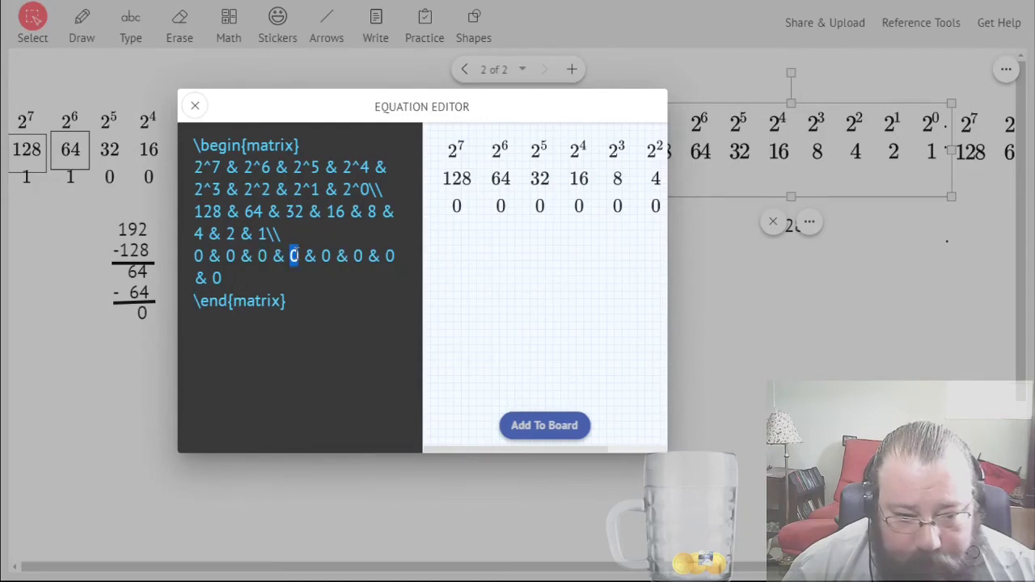
{"action": "type", "text": "1"}
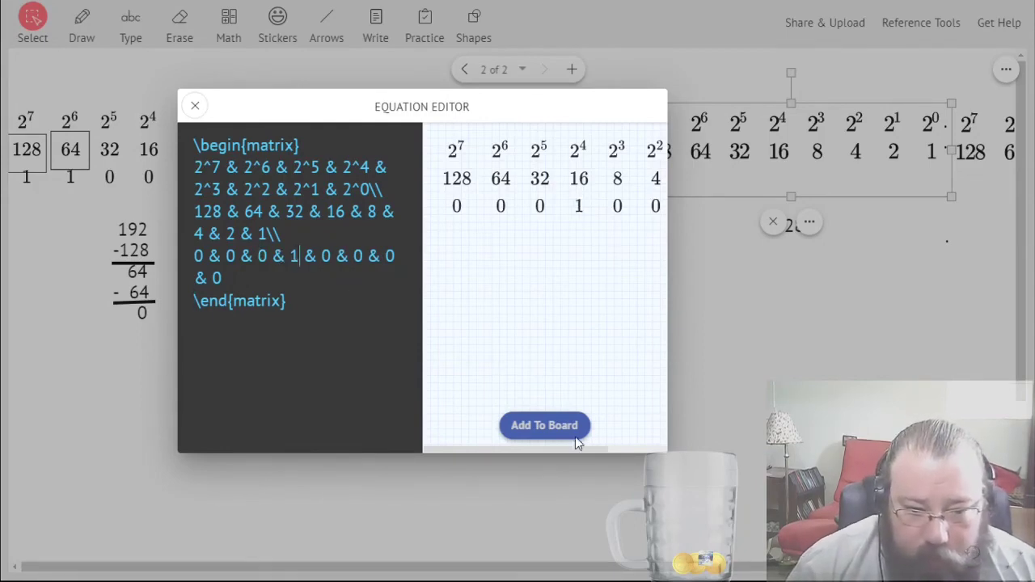
{"action": "left_click", "coordinate": [561, 429]}
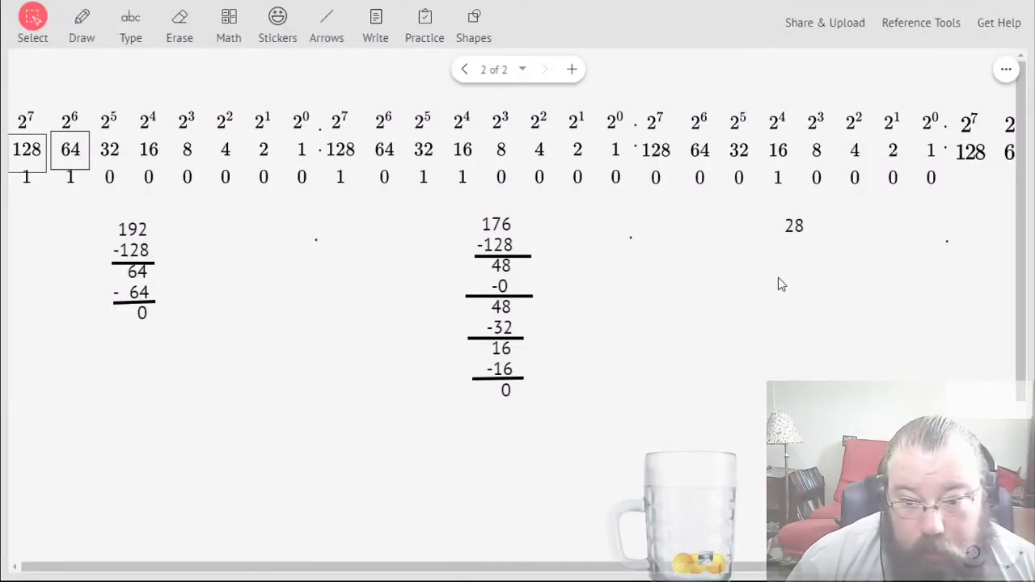
Change the bits under 8 and 4 to 1, making the third octet 00011100.
{"action": "double_click", "coordinate": [791, 182]}
{"action": "key", "text": "Up"}
{"action": "key", "text": "Up"}
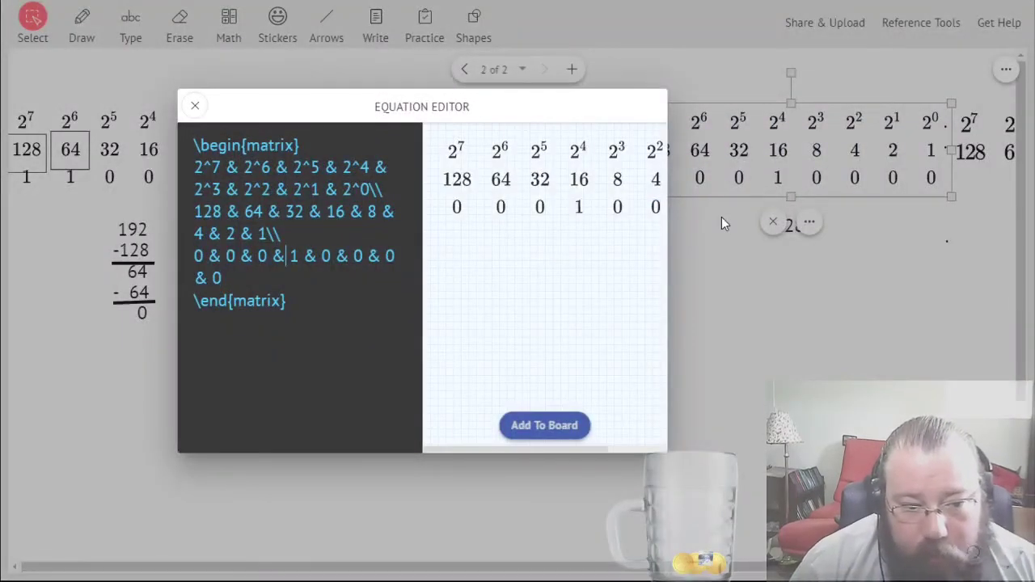
{"action": "key", "text": "Right"}
{"action": "key", "text": "Right"}
{"action": "key", "text": "Right"}
{"action": "key", "text": "Right"}
{"action": "key", "text": "Right"}
{"action": "key", "text": "Delete"}
{"action": "type", "text": "1"}
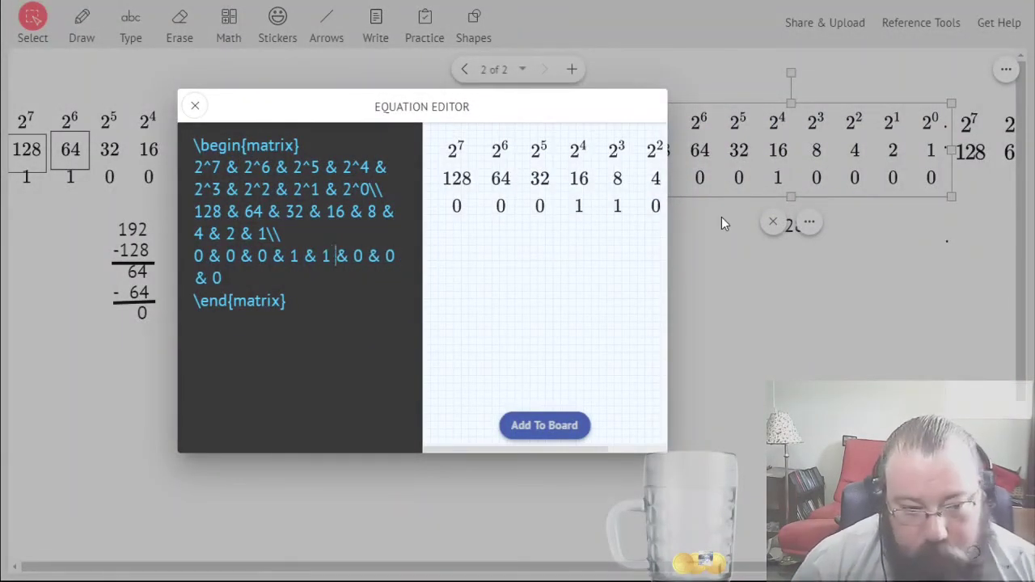
{"action": "key", "text": "Right"}
{"action": "key", "text": "Right"}
{"action": "key", "text": "Right"}
{"action": "key", "text": "Delete"}
{"action": "type", "text": "1"}
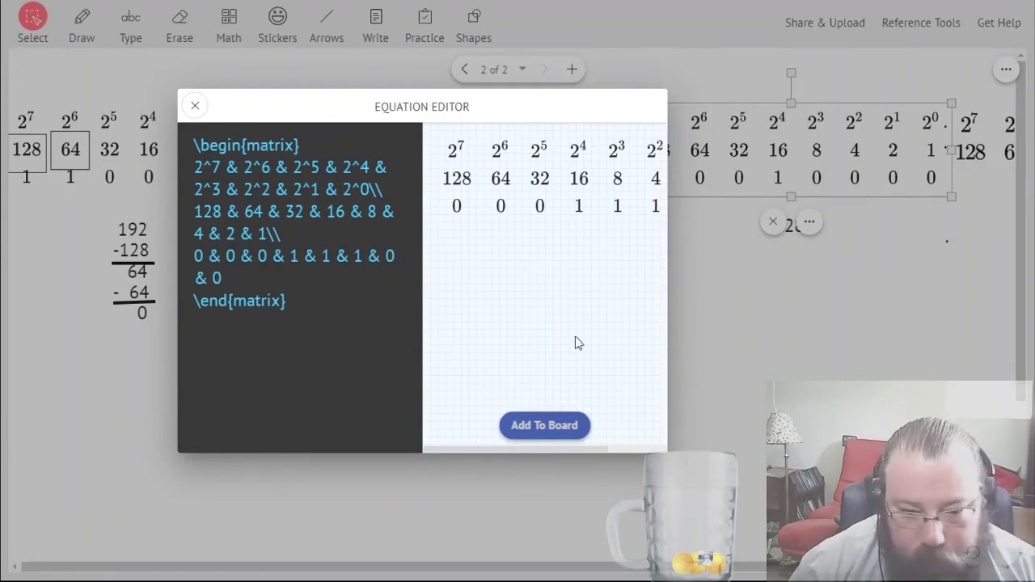
{"action": "left_click", "coordinate": [534, 417]}
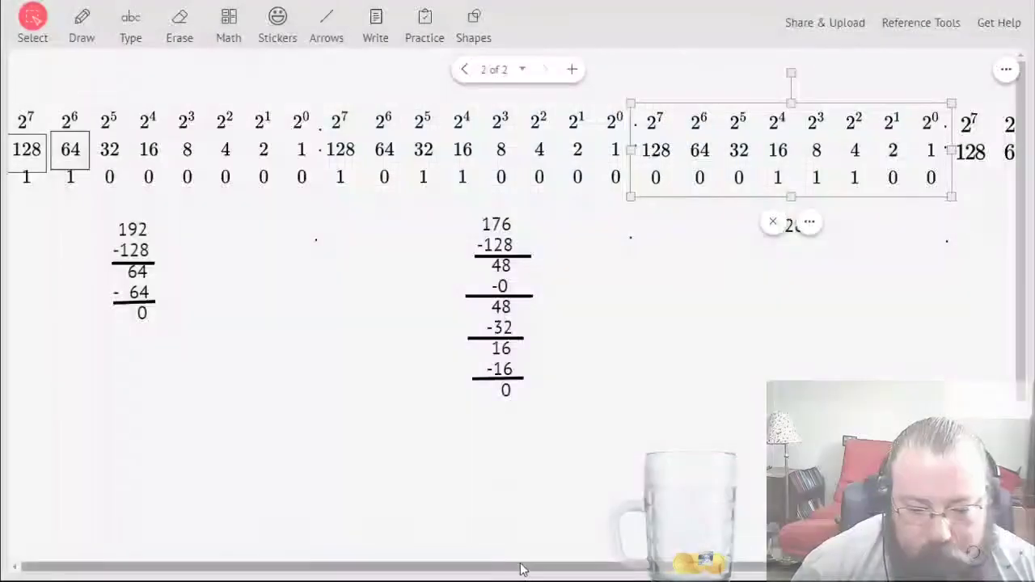
{"action": "left_click_drag", "start_coordinate": [522, 566], "coordinate": [738, 552]}
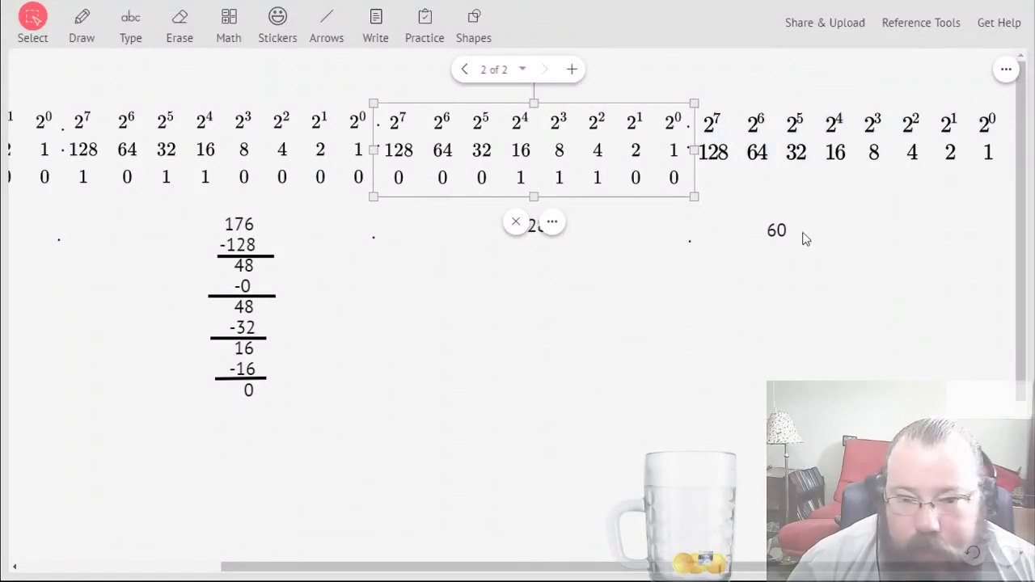
Enter bits 0 0 1 1 1 1 0 0 in the fourth octet table and add it to the board.
{"action": "double_click", "coordinate": [819, 150]}
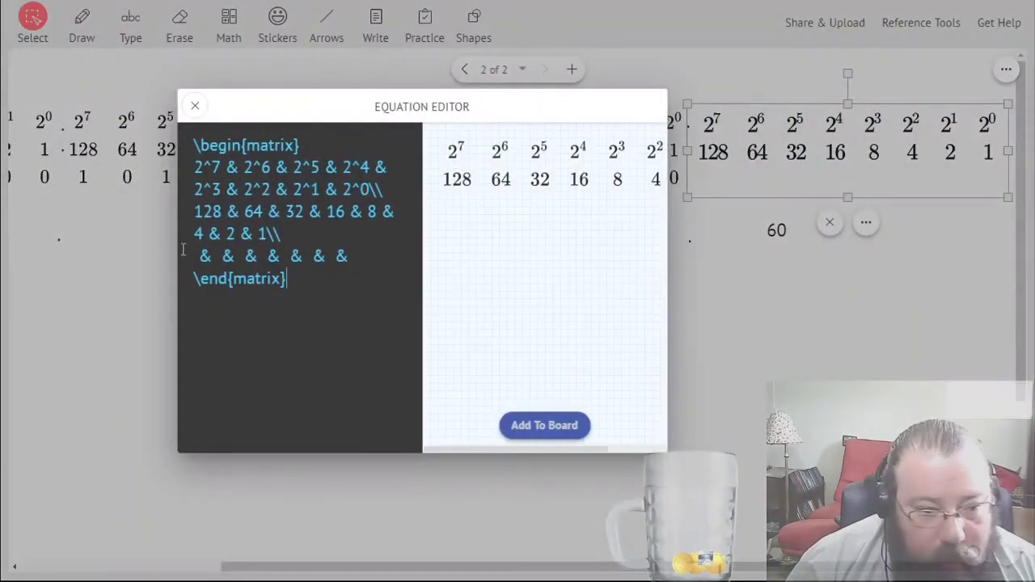
{"action": "left_click", "coordinate": [185, 250]}
{"action": "type", "text": "0"}
{"action": "key", "text": "Right"}
{"action": "key", "text": "Right"}
{"action": "key", "text": "Right"}
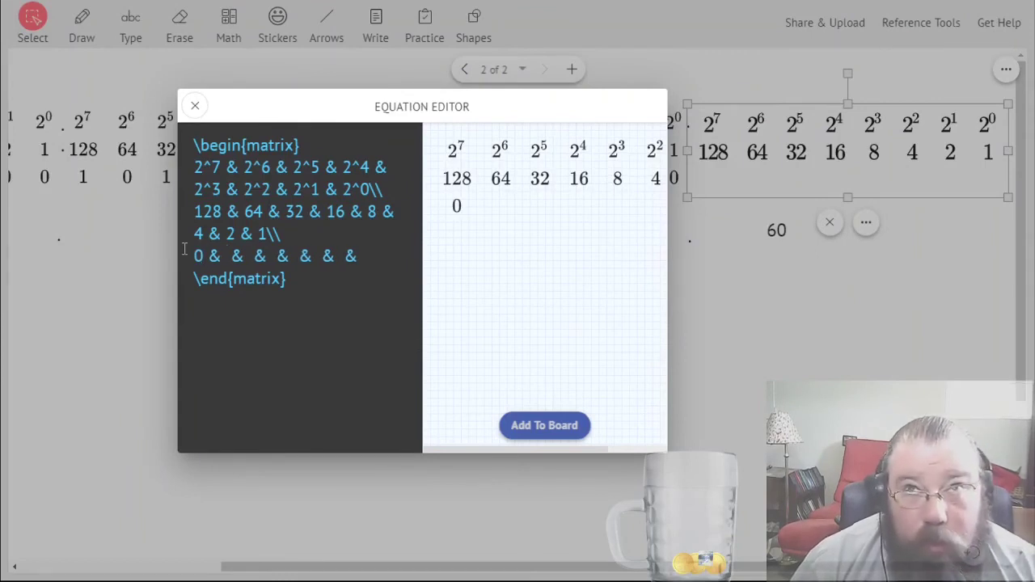
{"action": "type", "text": "0"}
{"action": "key", "text": "Right"}
{"action": "key", "text": "Right"}
{"action": "key", "text": "Right"}
{"action": "type", "text": "1"}
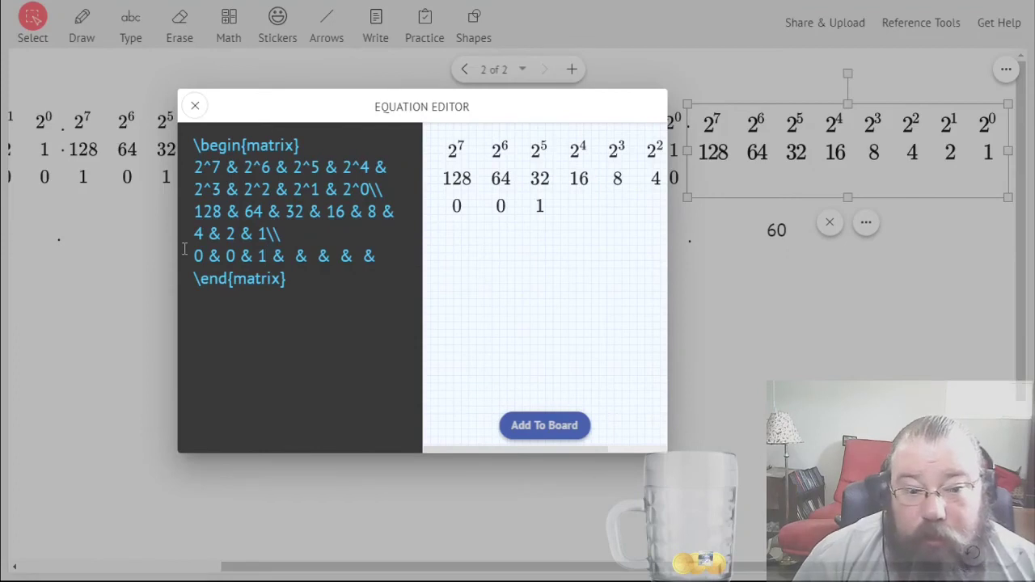
{"action": "key", "text": "Right"}
{"action": "key", "text": "Right"}
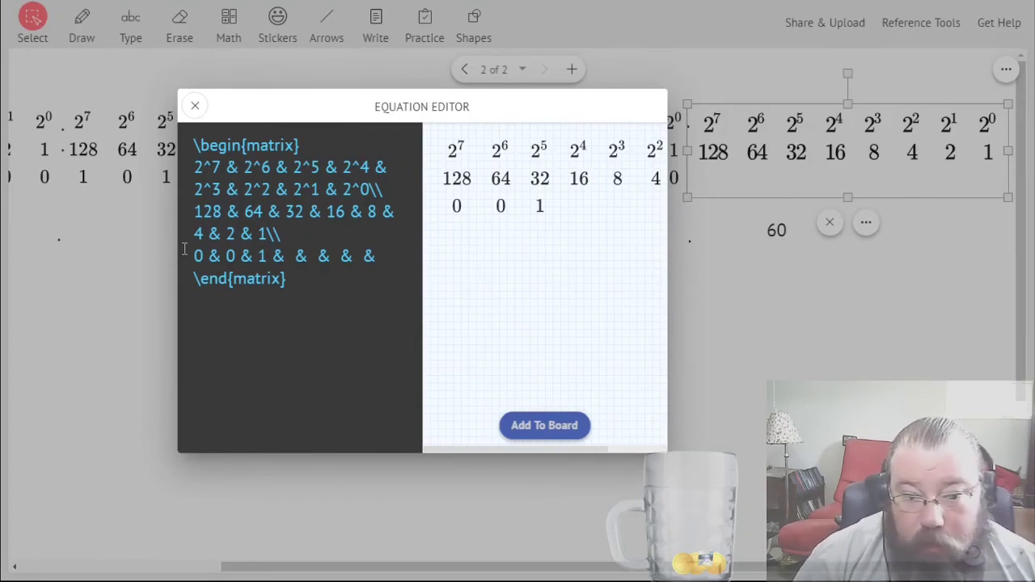
{"action": "type", "text": "1"}
{"action": "key", "text": "Right"}
{"action": "key", "text": "Right"}
{"action": "key", "text": "Right"}
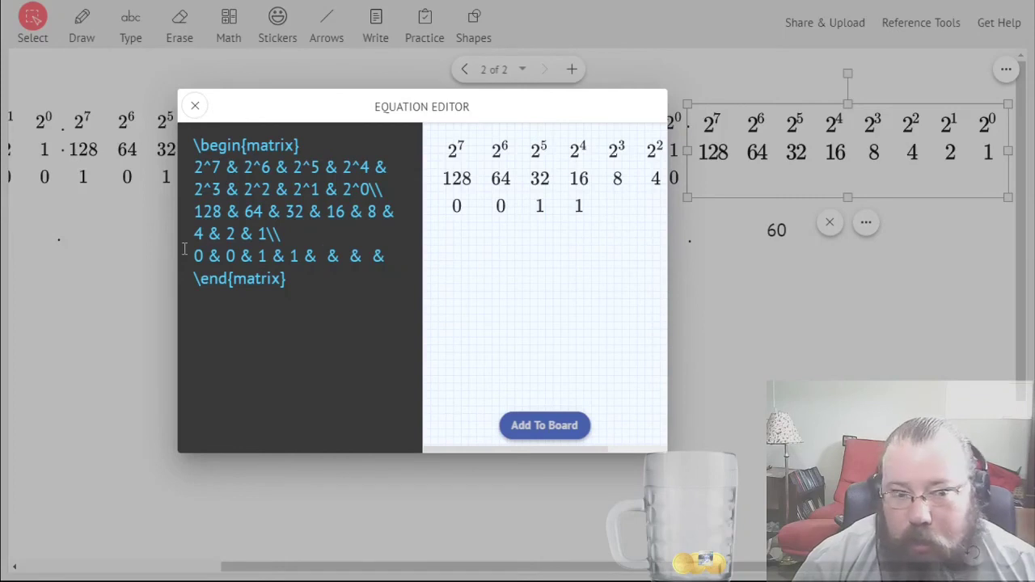
{"action": "type", "text": "1"}
{"action": "key", "text": "Right"}
{"action": "key", "text": "Right"}
{"action": "key", "text": "Right"}
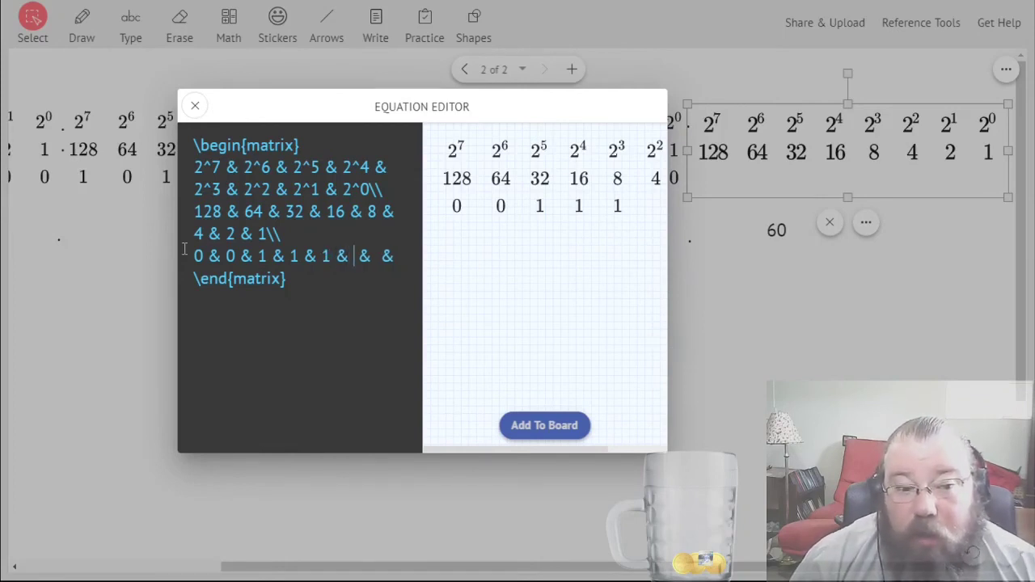
{"action": "type", "text": "1"}
{"action": "key", "text": "Right"}
{"action": "key", "text": "Right"}
{"action": "key", "text": "Right"}
{"action": "type", "text": "0"}
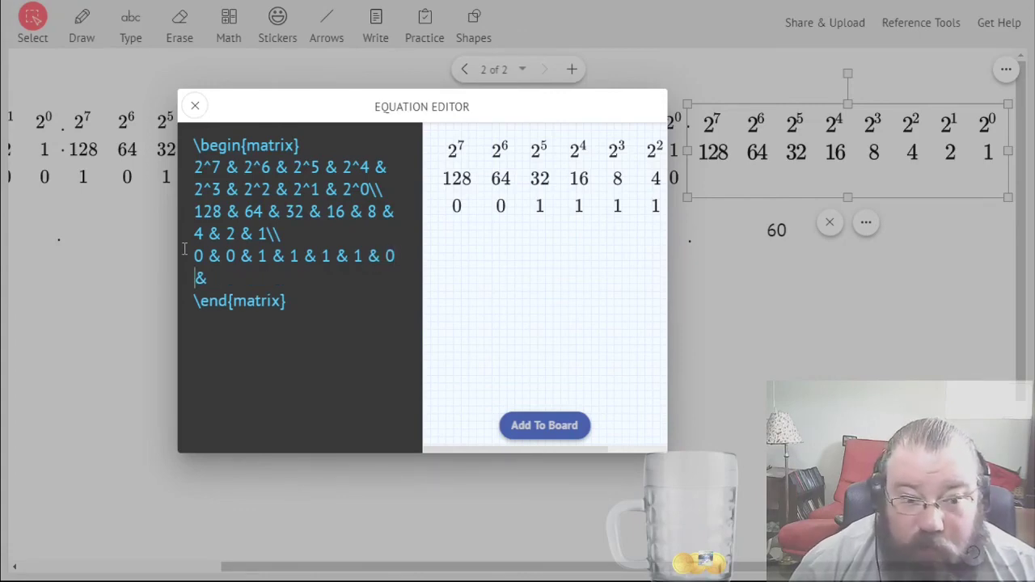
{"action": "key", "text": "Right"}
{"action": "type", "text": "0"}
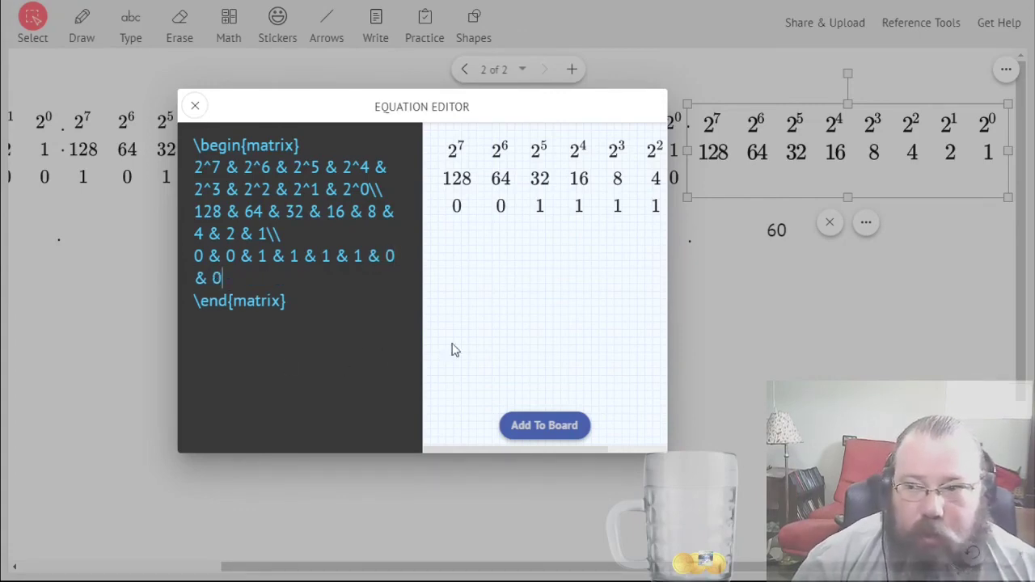
{"action": "left_click", "coordinate": [544, 425]}
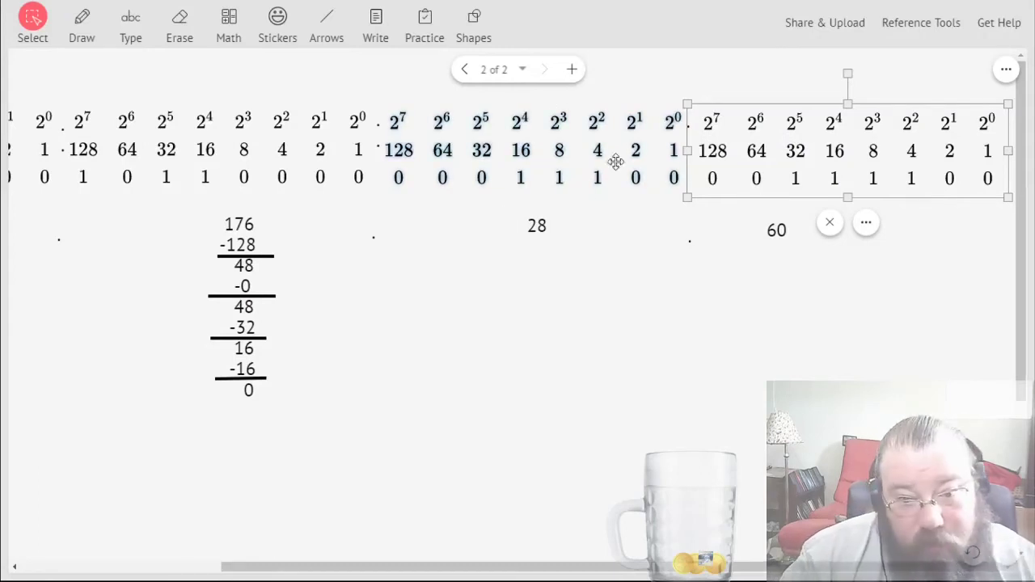
Nudge the fourth octet table into line beside the third, then open and close the board options menu.
{"action": "left_click_drag", "start_coordinate": [749, 161], "coordinate": [762, 165]}
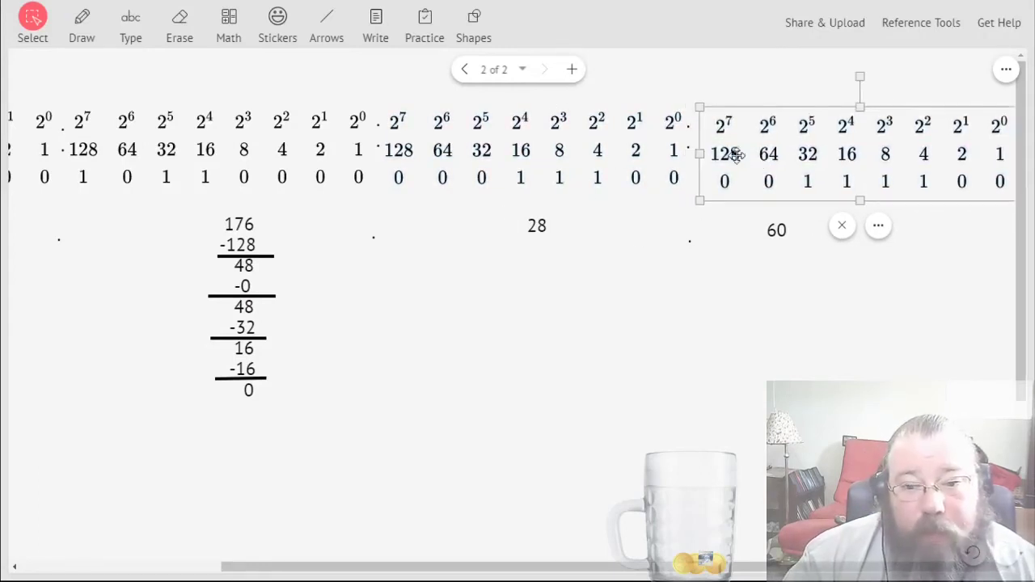
{"action": "left_click", "coordinate": [683, 139]}
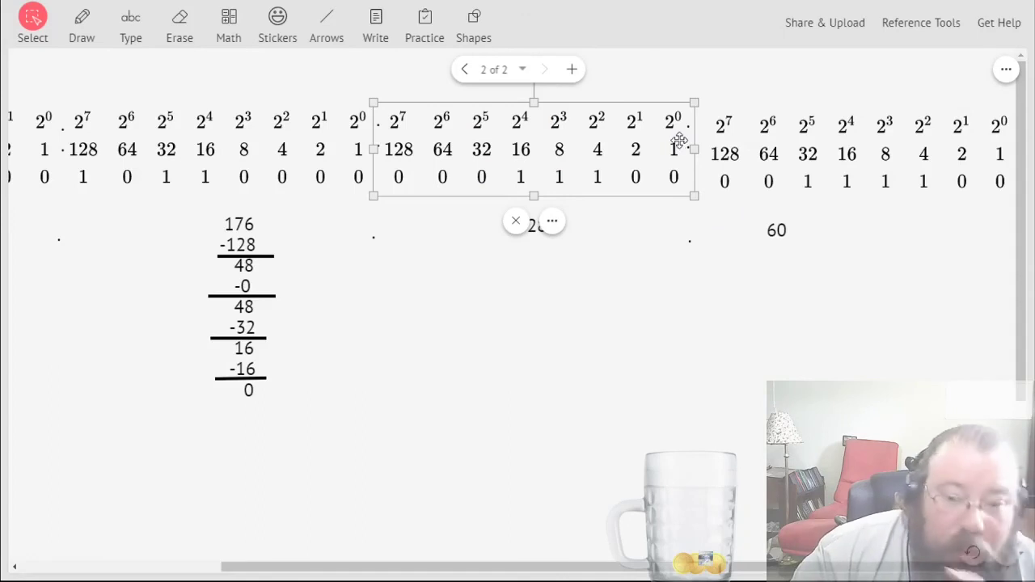
{"action": "left_click_drag", "start_coordinate": [758, 132], "coordinate": [751, 128]}
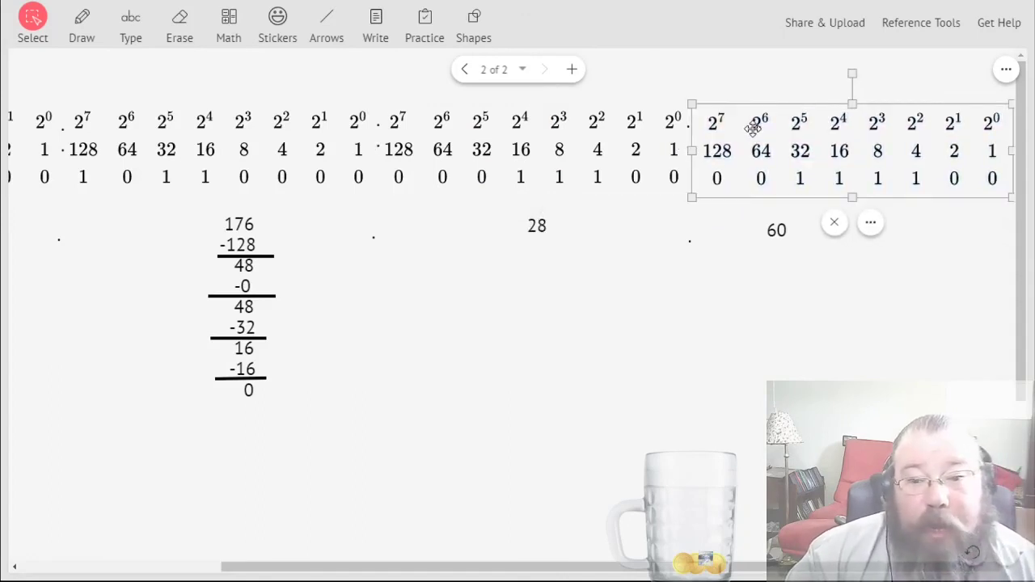
{"action": "left_click", "coordinate": [645, 340]}
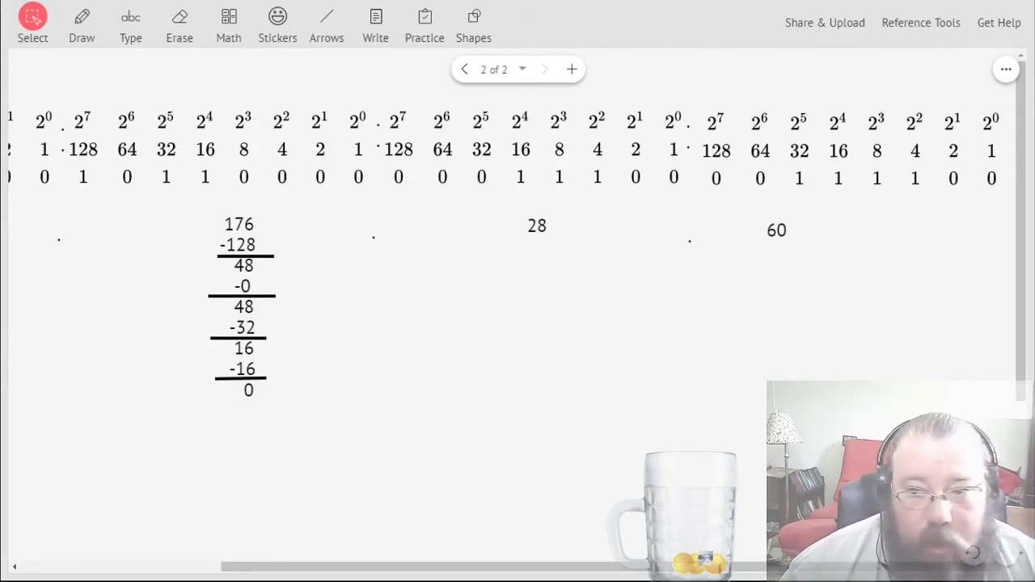
{"action": "left_click", "coordinate": [1006, 73]}
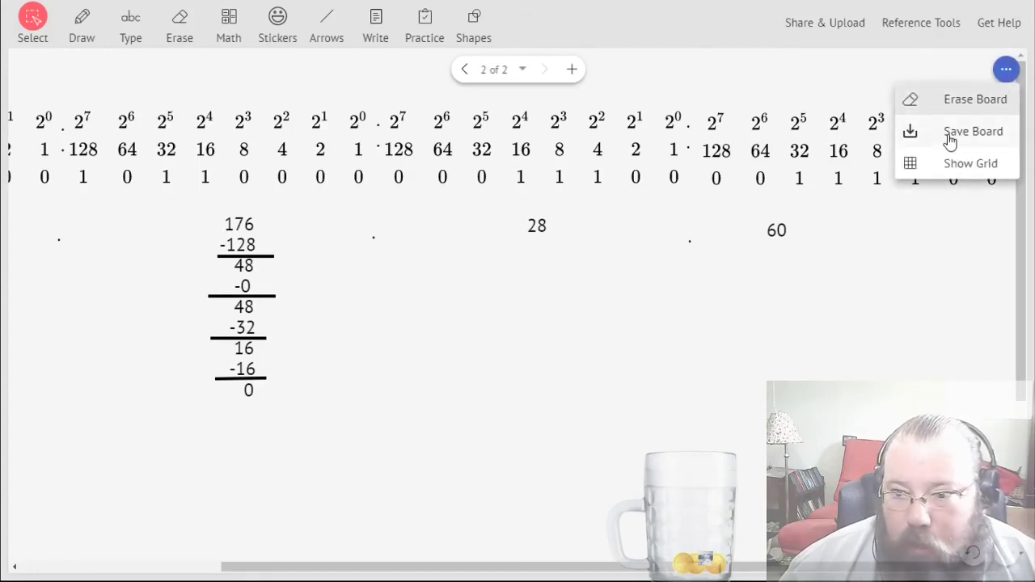
{"action": "left_click", "coordinate": [983, 136]}
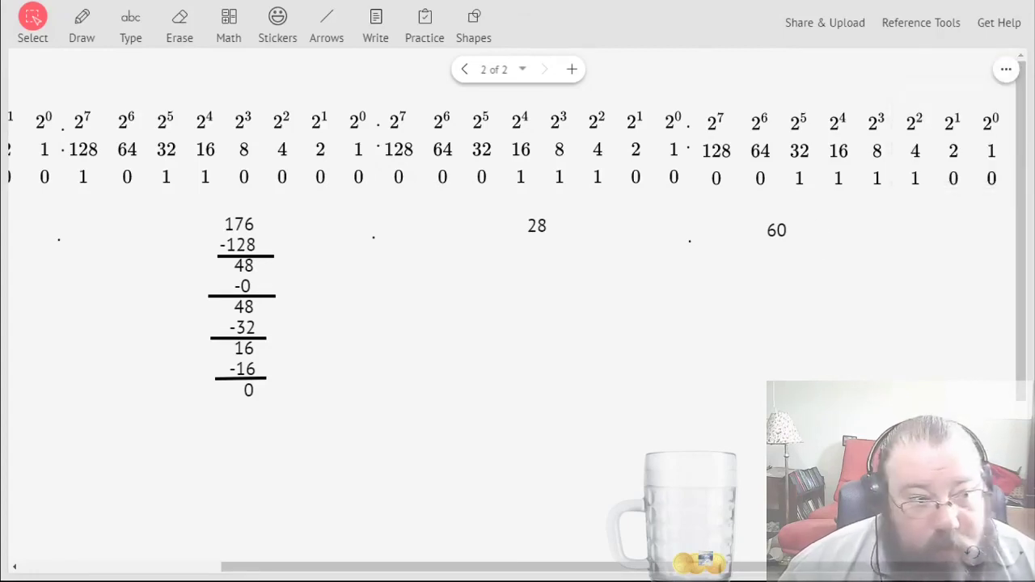